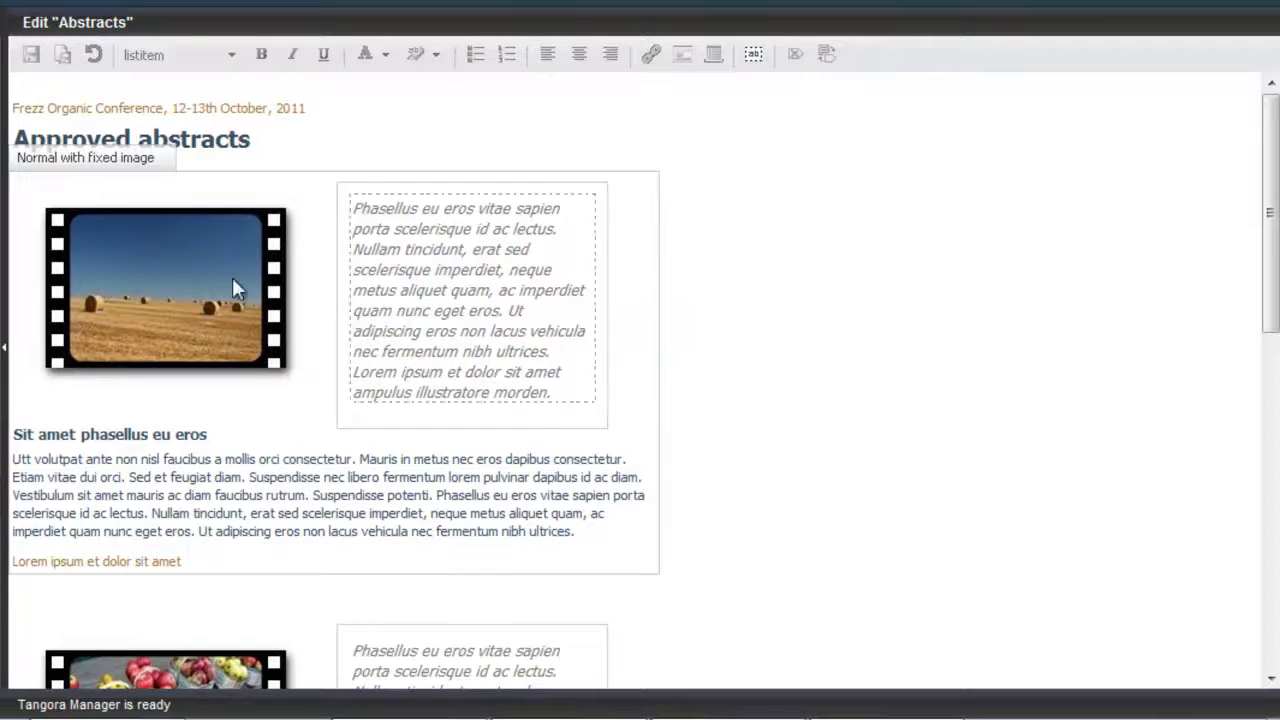
{"action": "left_click", "coordinate": [176, 475]}
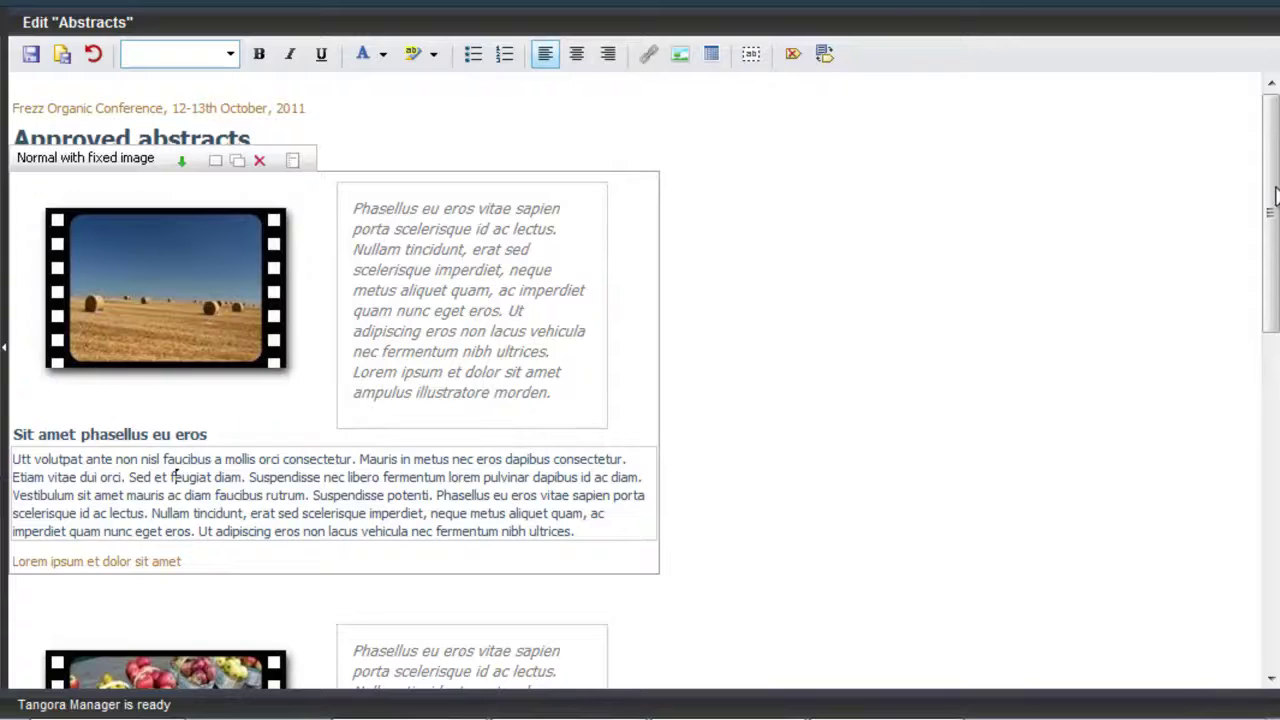
{"action": "mouse_move", "coordinate": [1275, 190]}
{"action": "left_mouse_down"}
{"action": "mouse_move", "coordinate": [1274, 505]}
{"action": "mouse_move", "coordinate": [1272, 194]}
{"action": "left_mouse_up"}
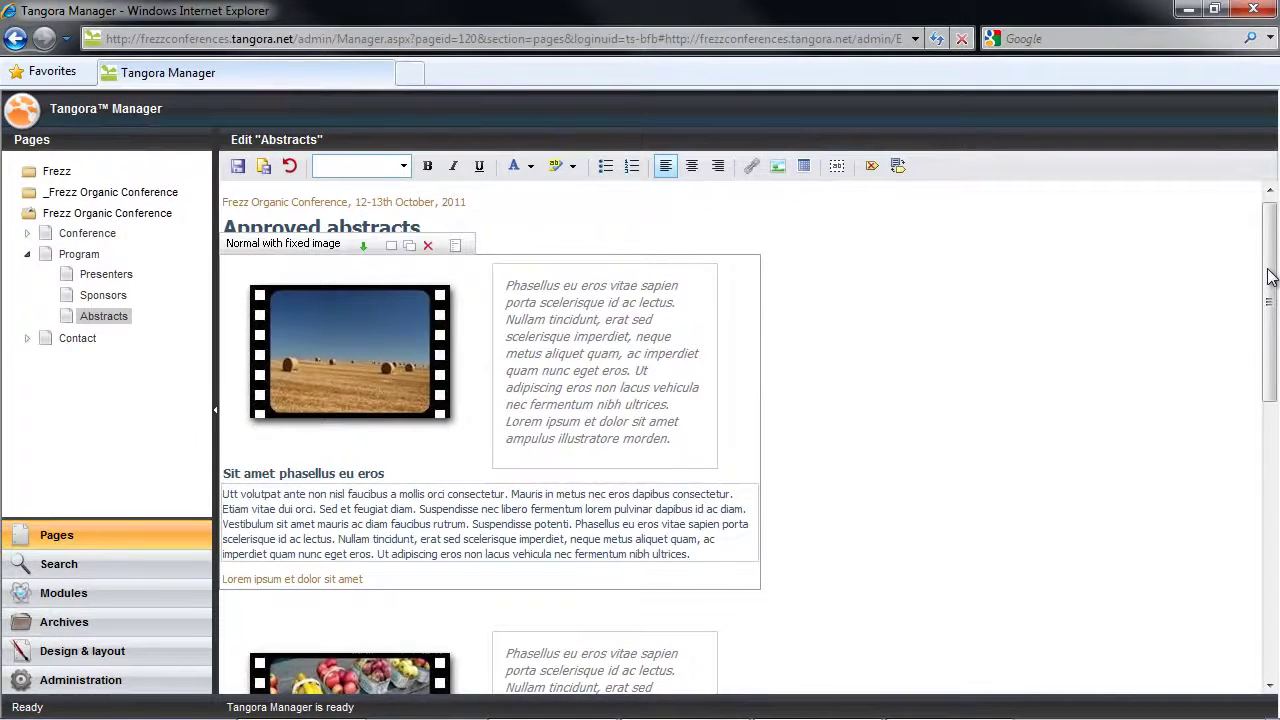
Step: Open the Conference page for editing and add an empty line above the first paragraph under "Thinking globally, acting locally"
{"action": "left_click", "coordinate": [104, 233]}
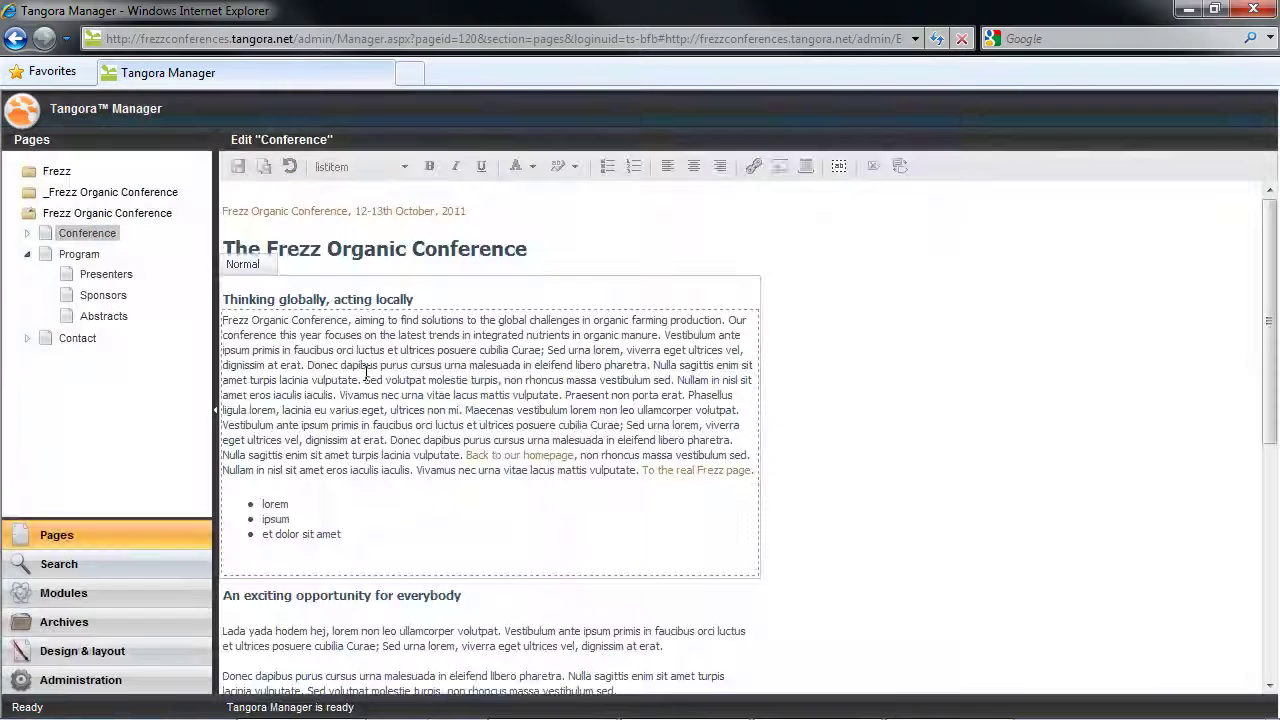
{"action": "left_click", "coordinate": [226, 322]}
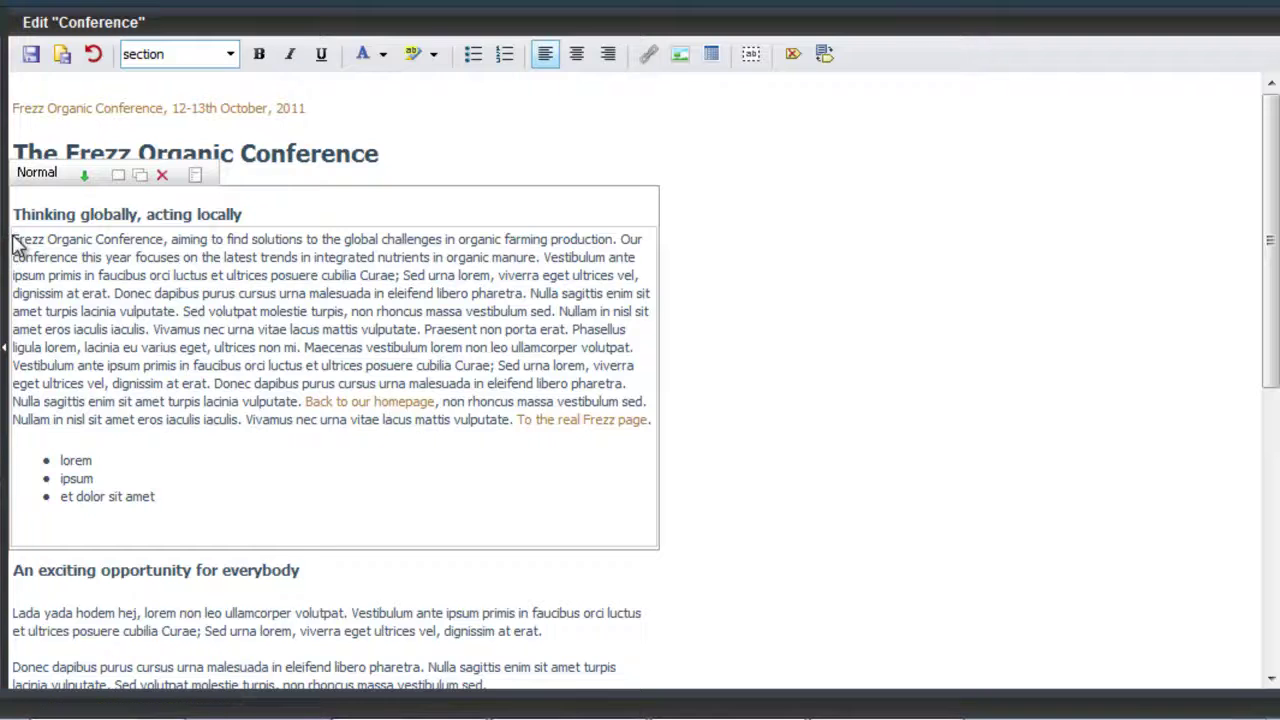
{"action": "left_click", "coordinate": [13, 240]}
{"action": "key", "text": "Return"}
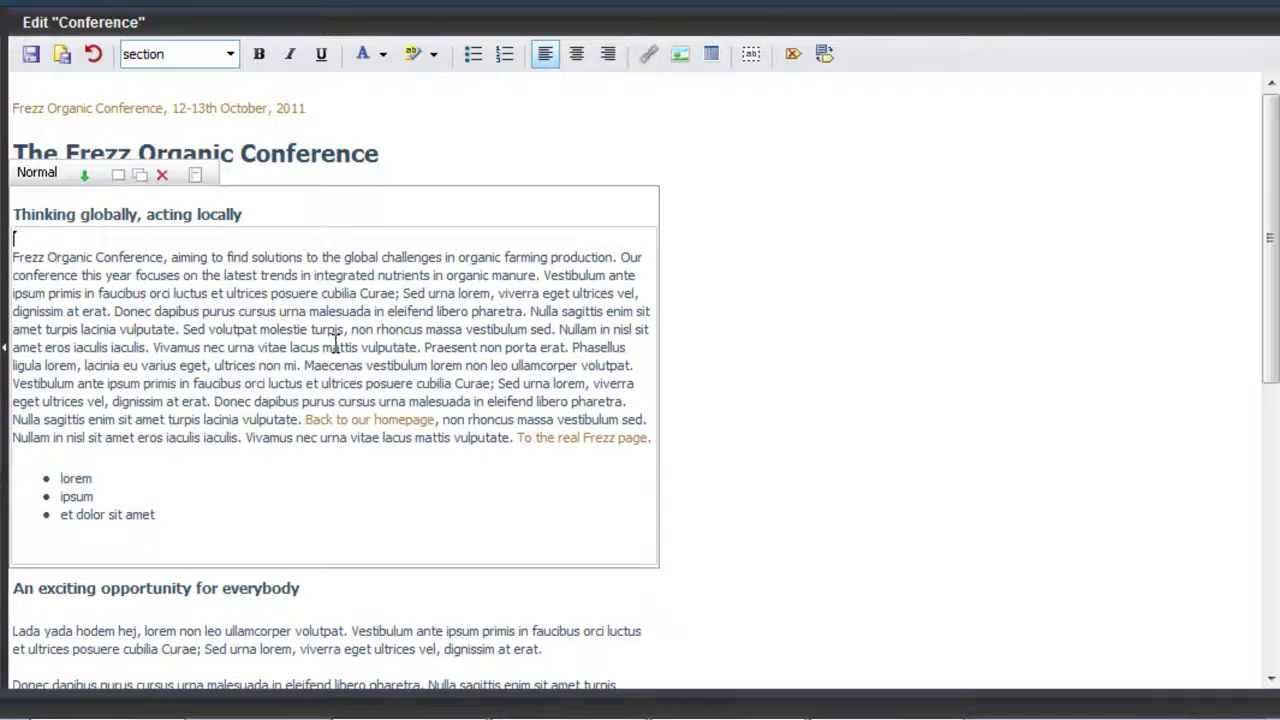
{"action": "left_click", "coordinate": [300, 419]}
{"action": "left_click", "coordinate": [22, 233]}
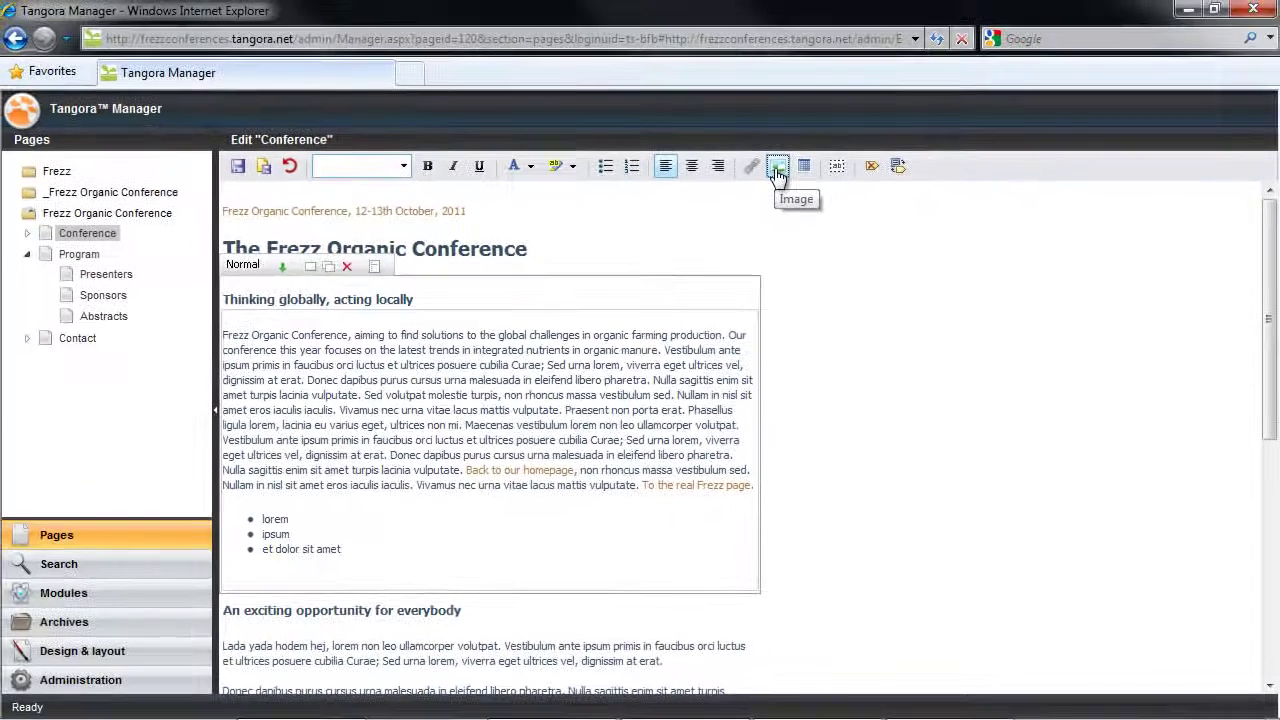
Step: Start inserting an image, filter the Frezzcon images to the _Conference > _eye candy 300 category and display them as thumbnails
{"action": "left_click", "coordinate": [683, 62]}
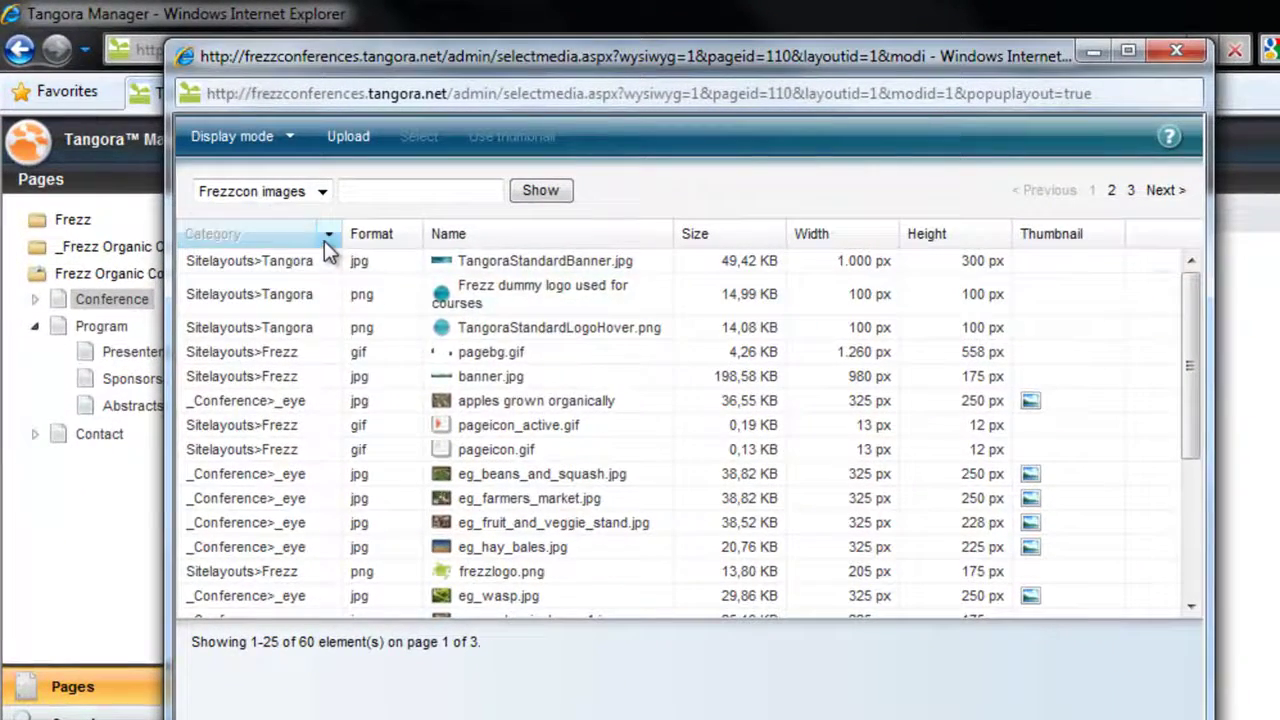
{"action": "left_click", "coordinate": [308, 228]}
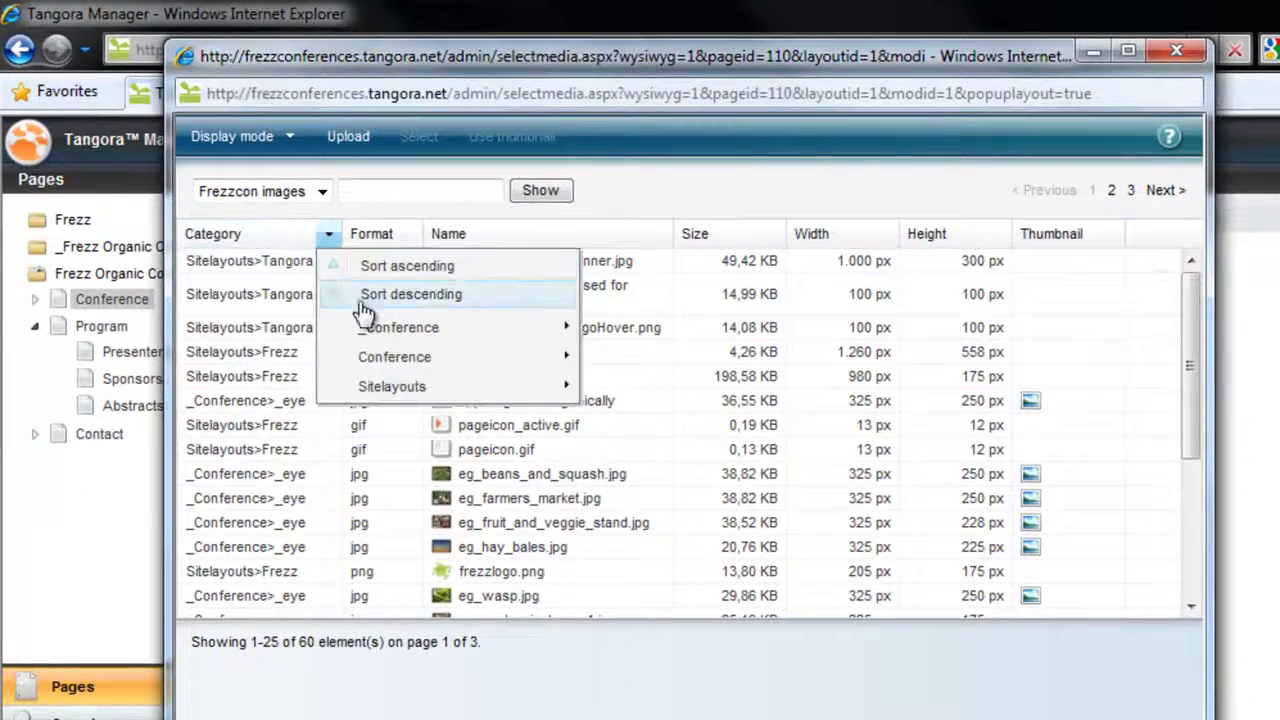
{"action": "mouse_move", "coordinate": [364, 313]}
{"action": "left_click", "coordinate": [676, 352]}
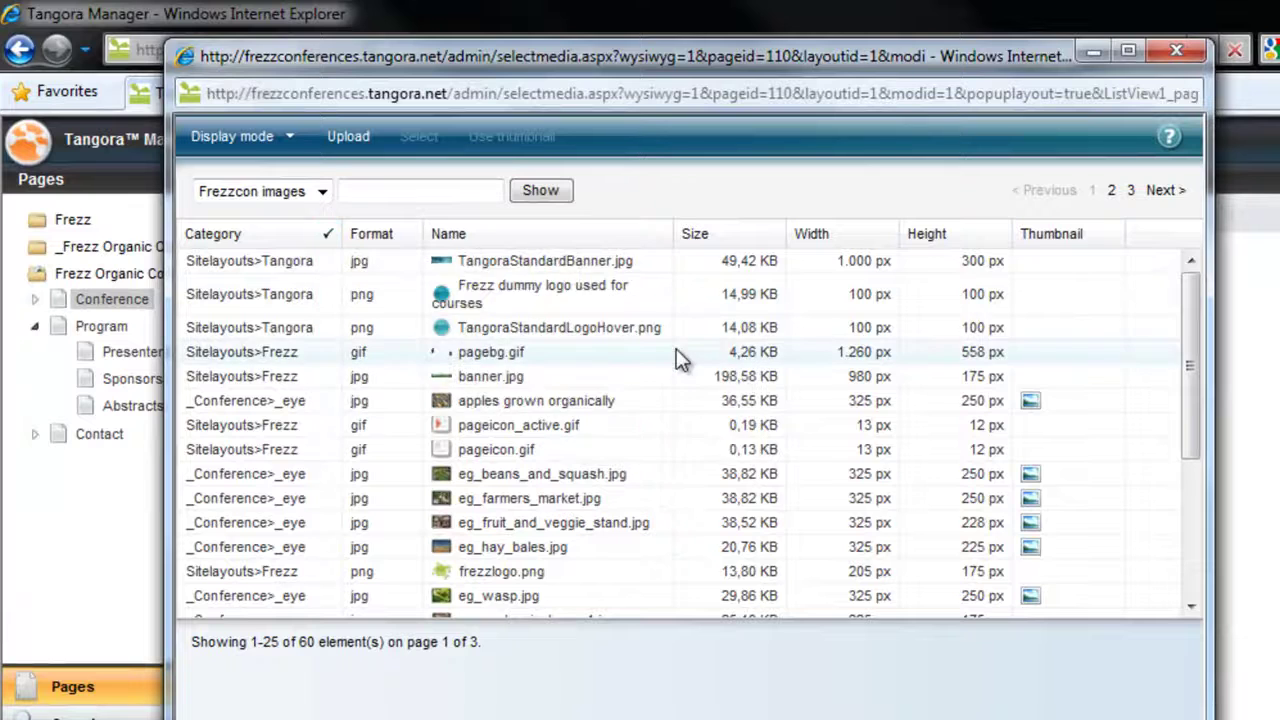
{"action": "left_click", "coordinate": [240, 140]}
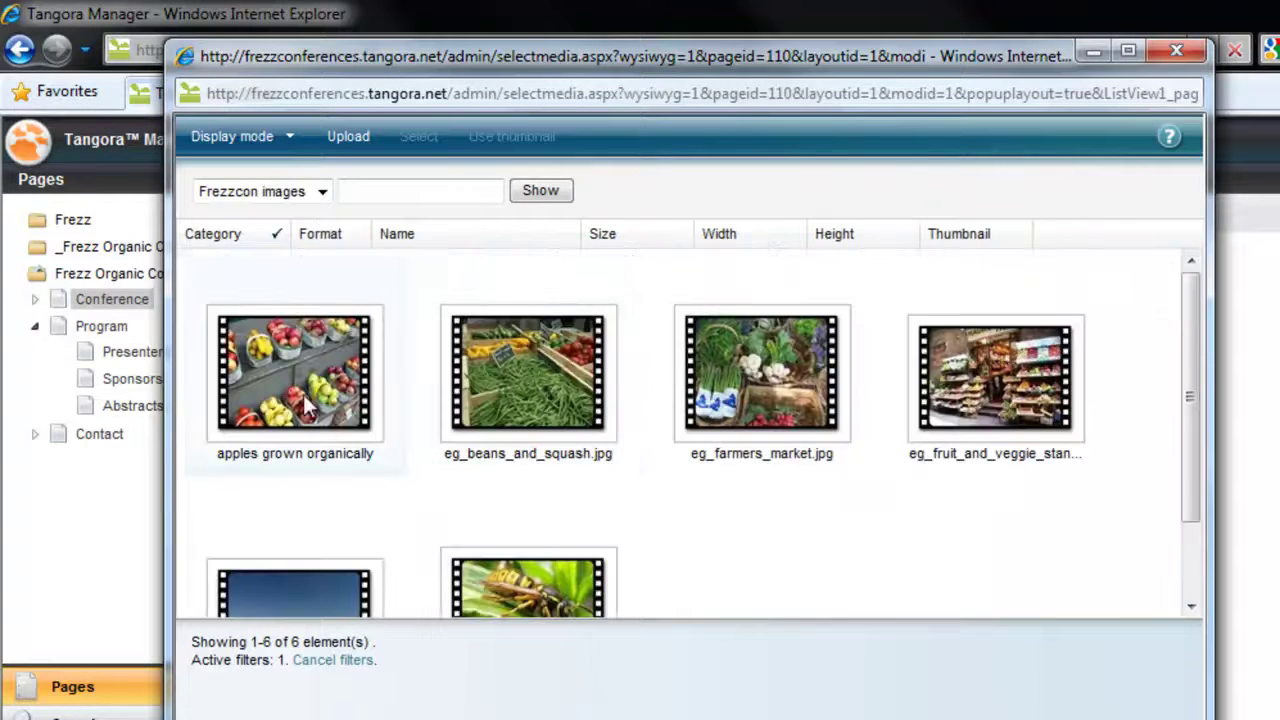
Step: Insert the "apples grown organically" image as a thumbnail, then view its linked full-size version and close that view
{"action": "left_click", "coordinate": [297, 365]}
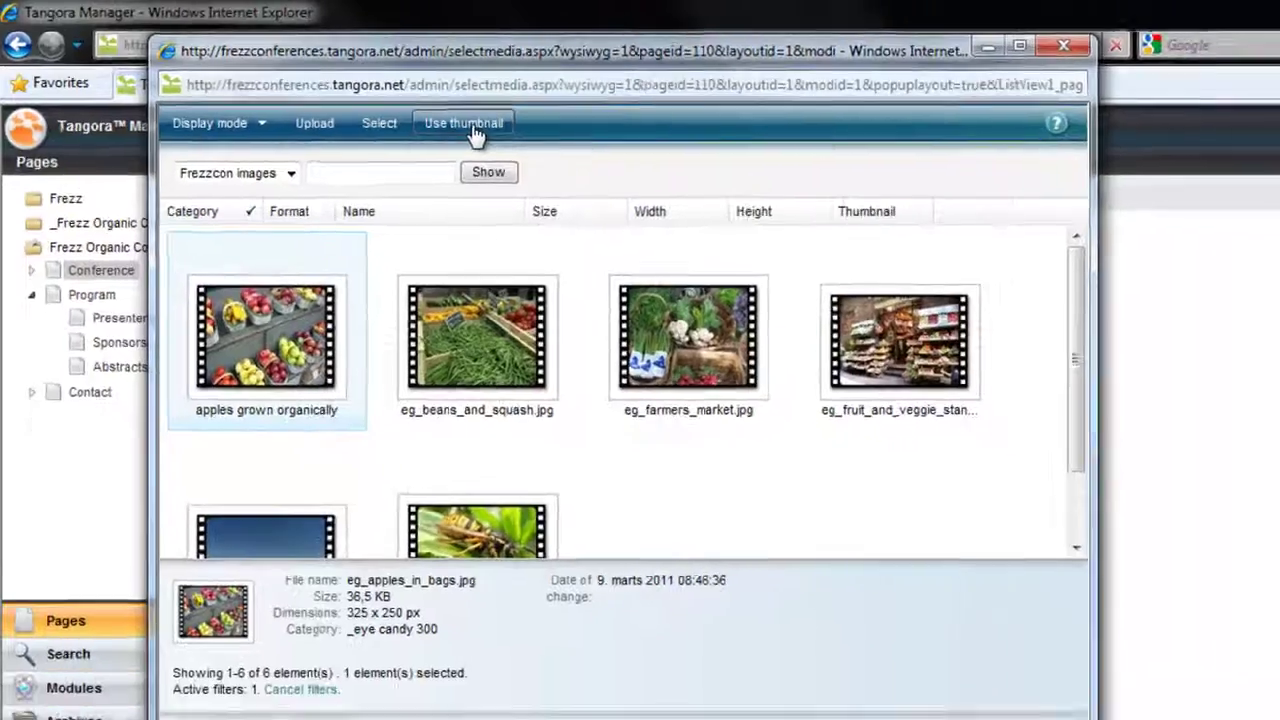
{"action": "left_click", "coordinate": [513, 137]}
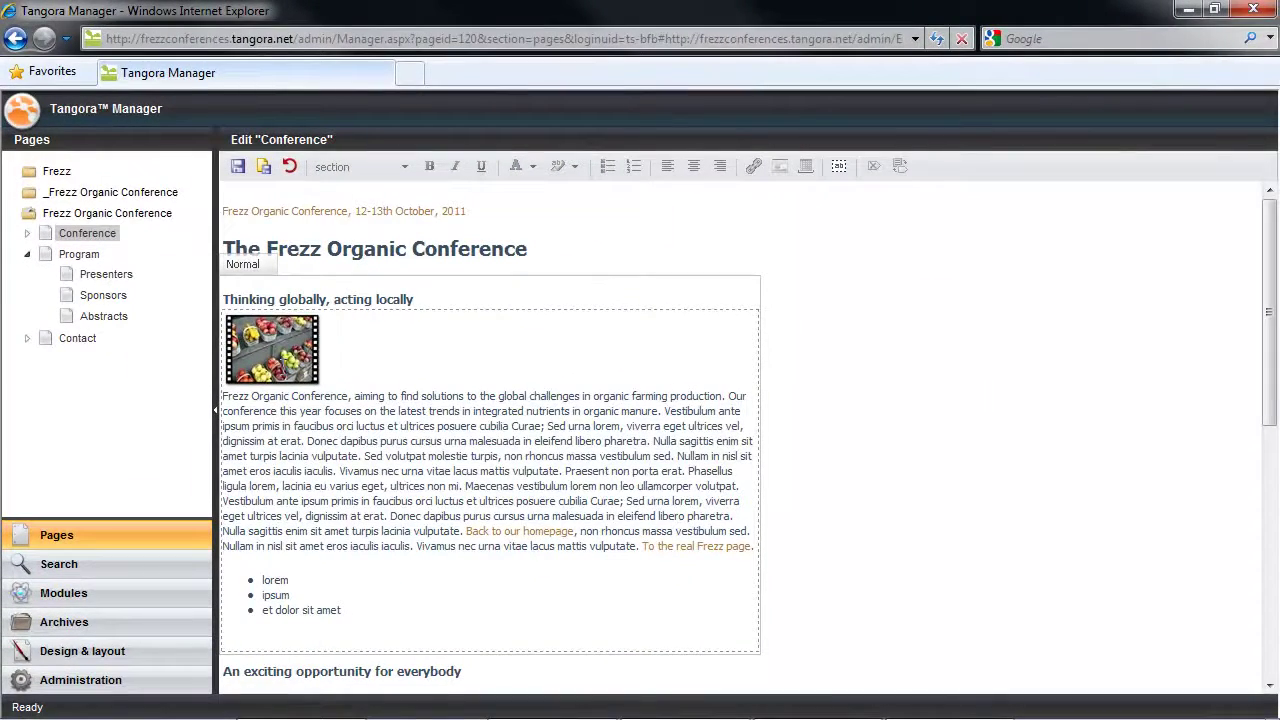
{"action": "left_click", "coordinate": [284, 357]}
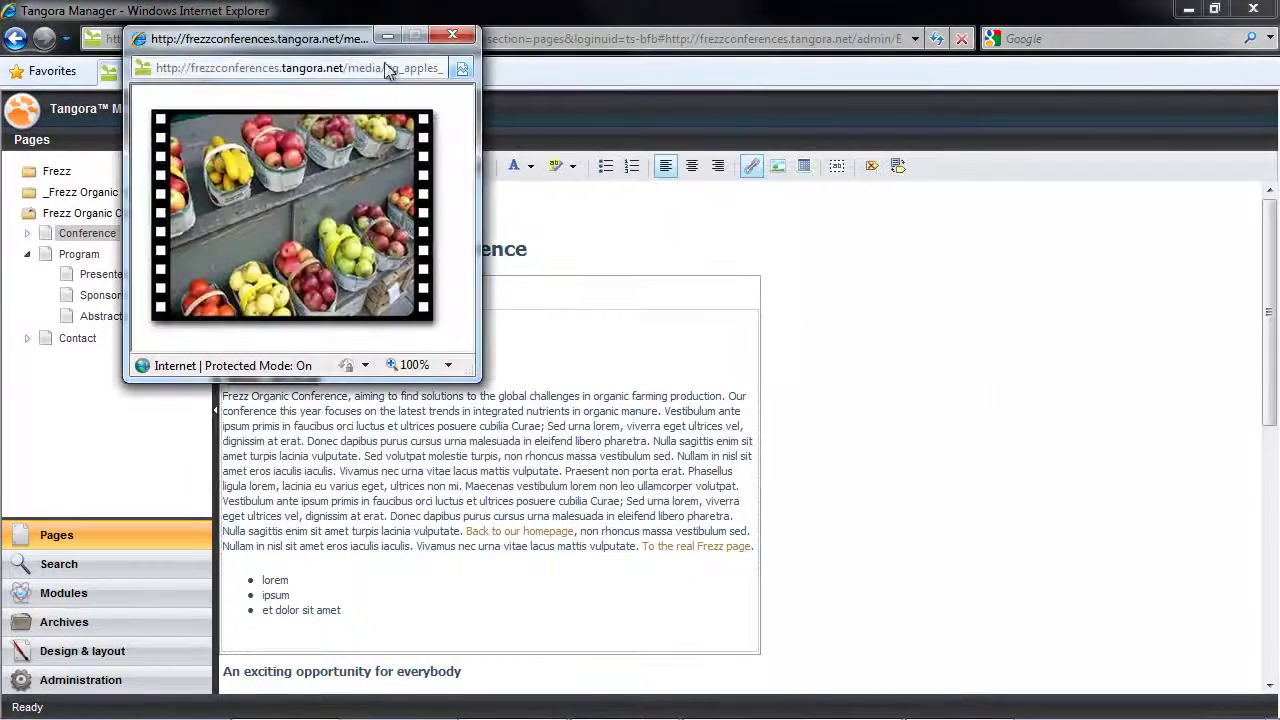
{"action": "left_click_drag", "start_coordinate": [391, 42], "coordinate": [807, 50]}
{"action": "left_click", "coordinate": [918, 66]}
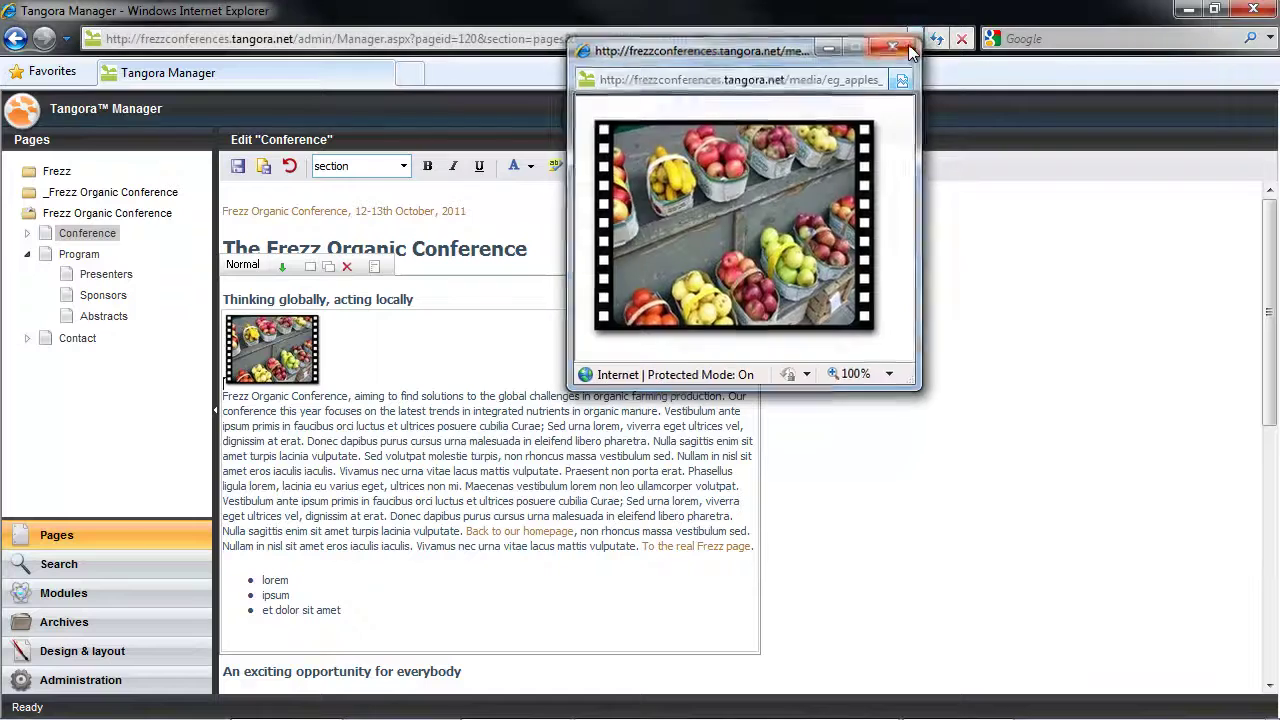
Step: Remove the link from the apples thumbnail and delete the thumbnail from the text
{"action": "right_click", "coordinate": [291, 351]}
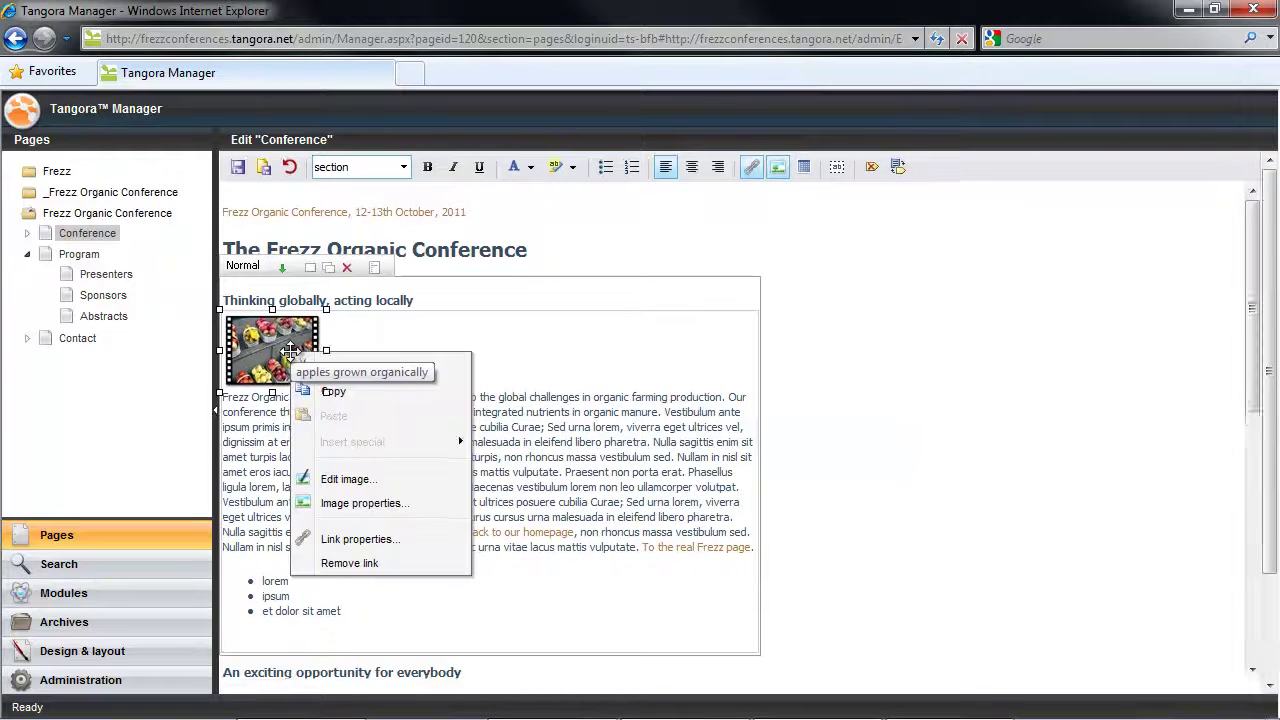
{"action": "left_click", "coordinate": [389, 566]}
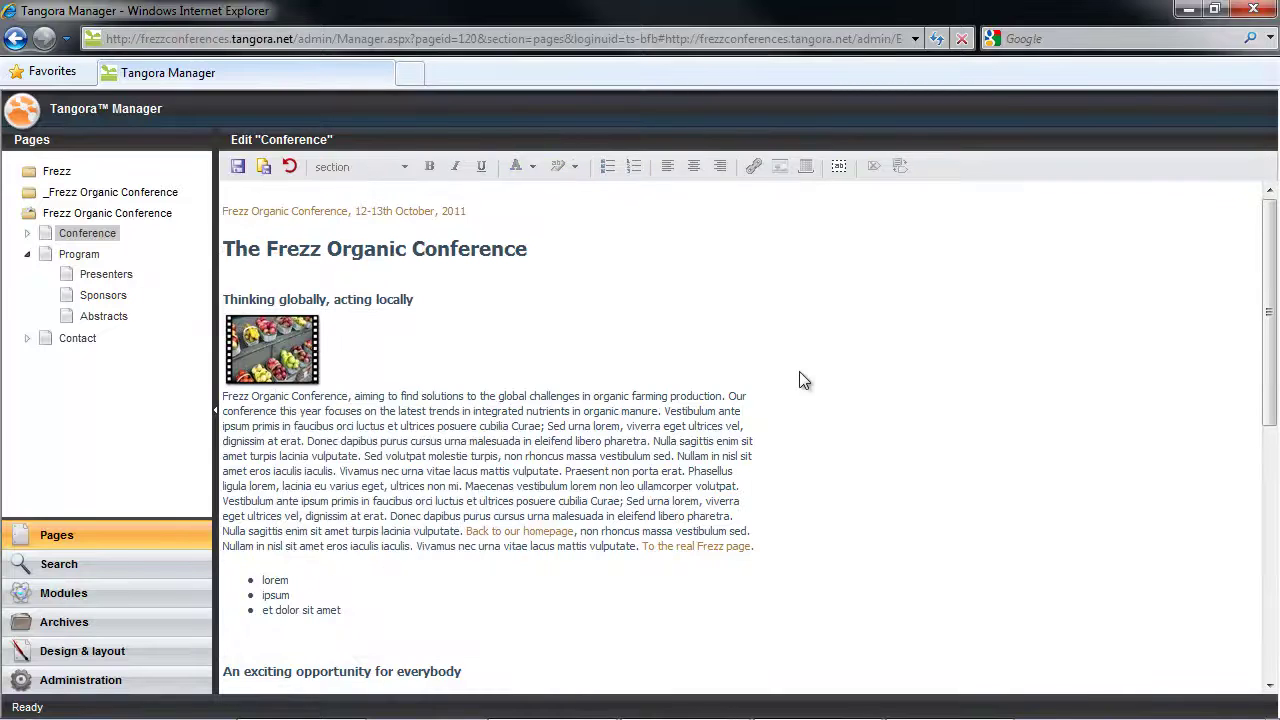
{"action": "left_click", "coordinate": [291, 358]}
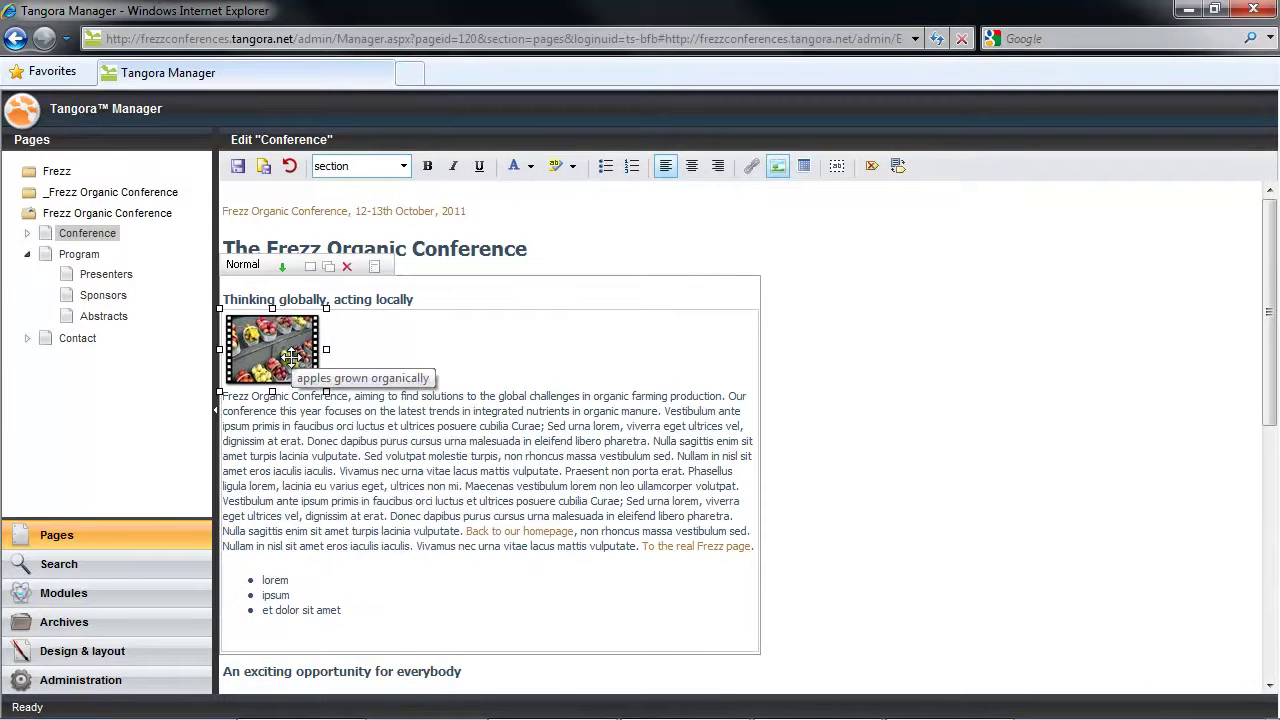
{"action": "key", "text": "Delete"}
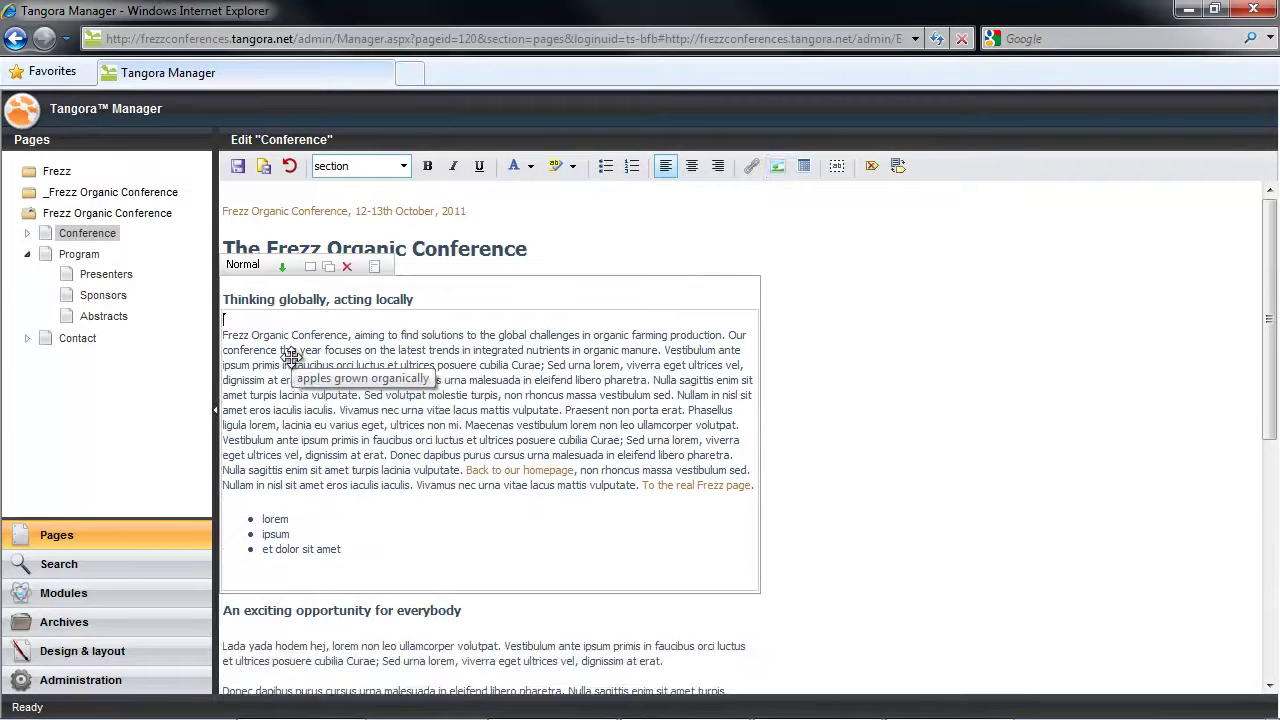
Step: Insert the "apples grown organically" image at full size above the first paragraph
{"action": "left_click", "coordinate": [782, 170]}
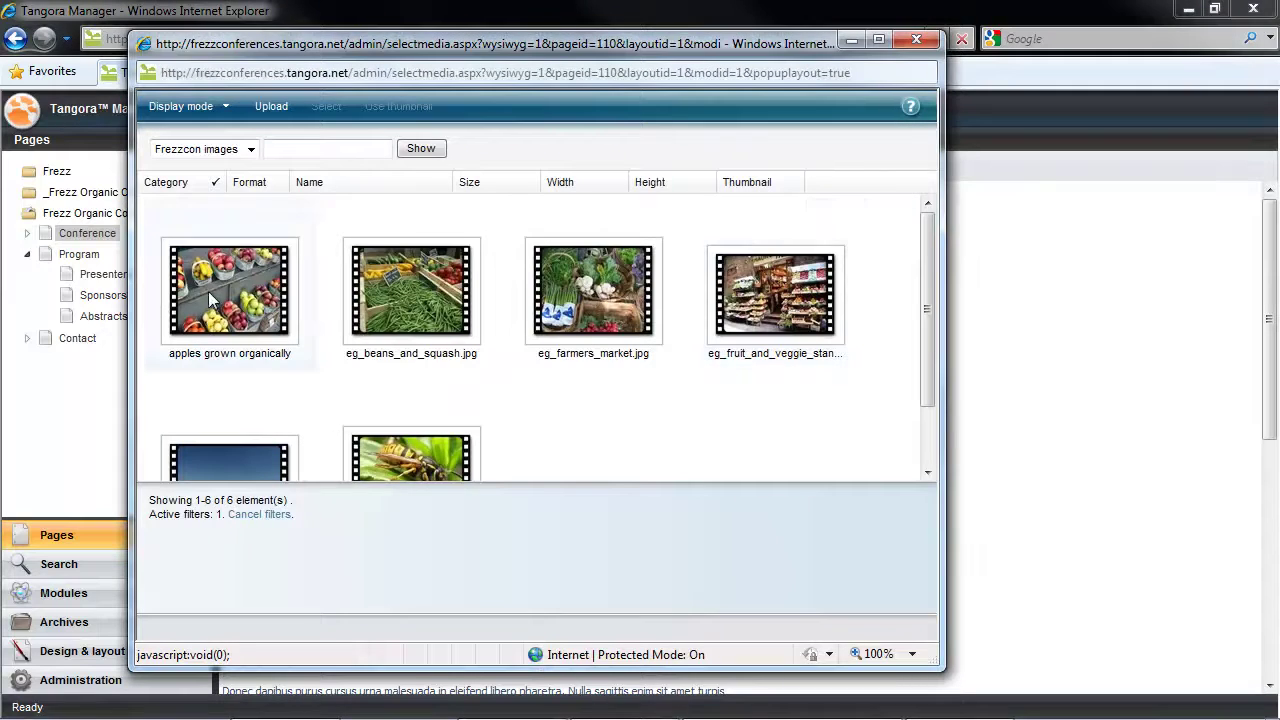
{"action": "left_click", "coordinate": [201, 299]}
{"action": "double_click", "coordinate": [201, 299]}
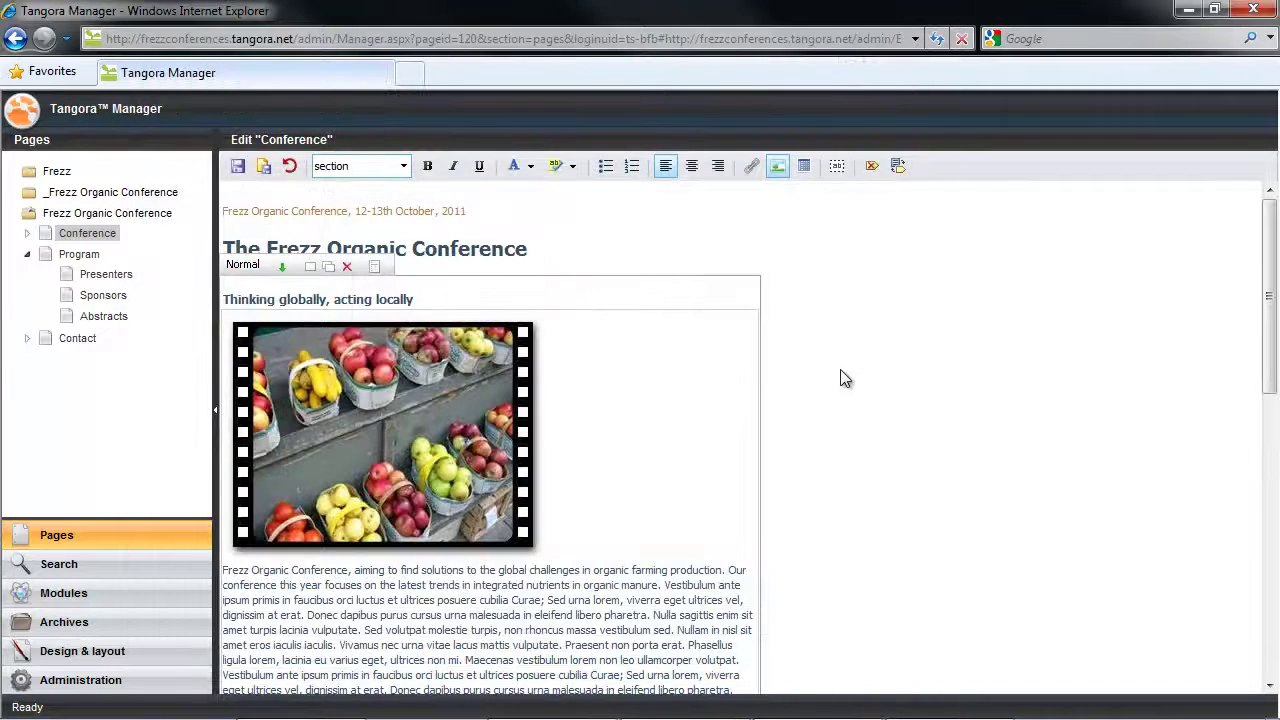
Step: Open the Frezzcon images archive and check the lock status of the "apples grown organically" image
{"action": "left_click", "coordinate": [60, 622]}
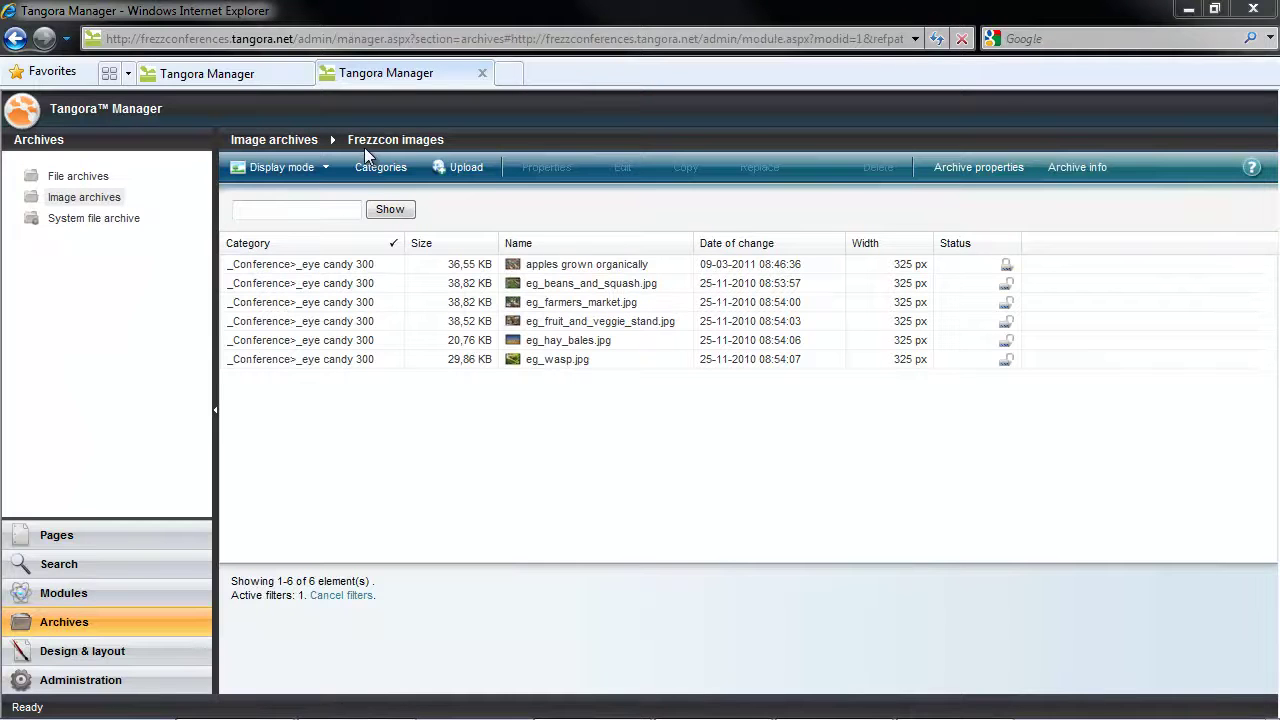
{"action": "left_click", "coordinate": [298, 266]}
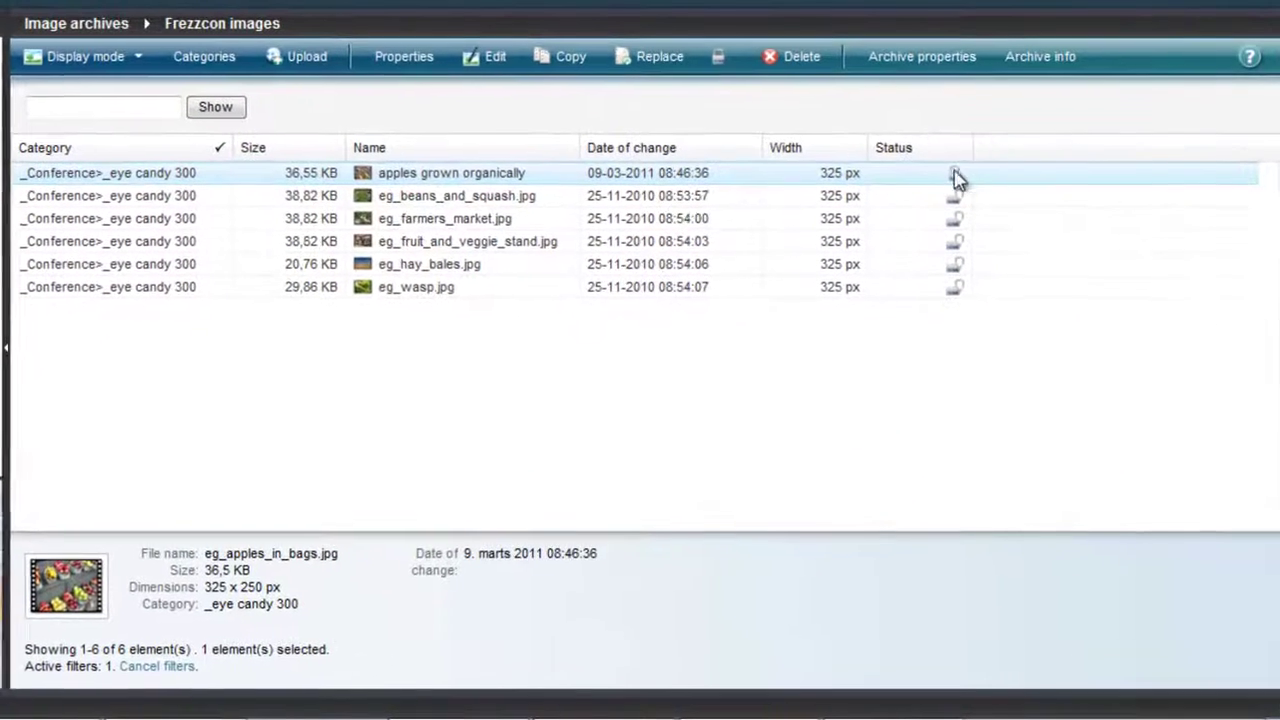
{"action": "mouse_move", "coordinate": [991, 239]}
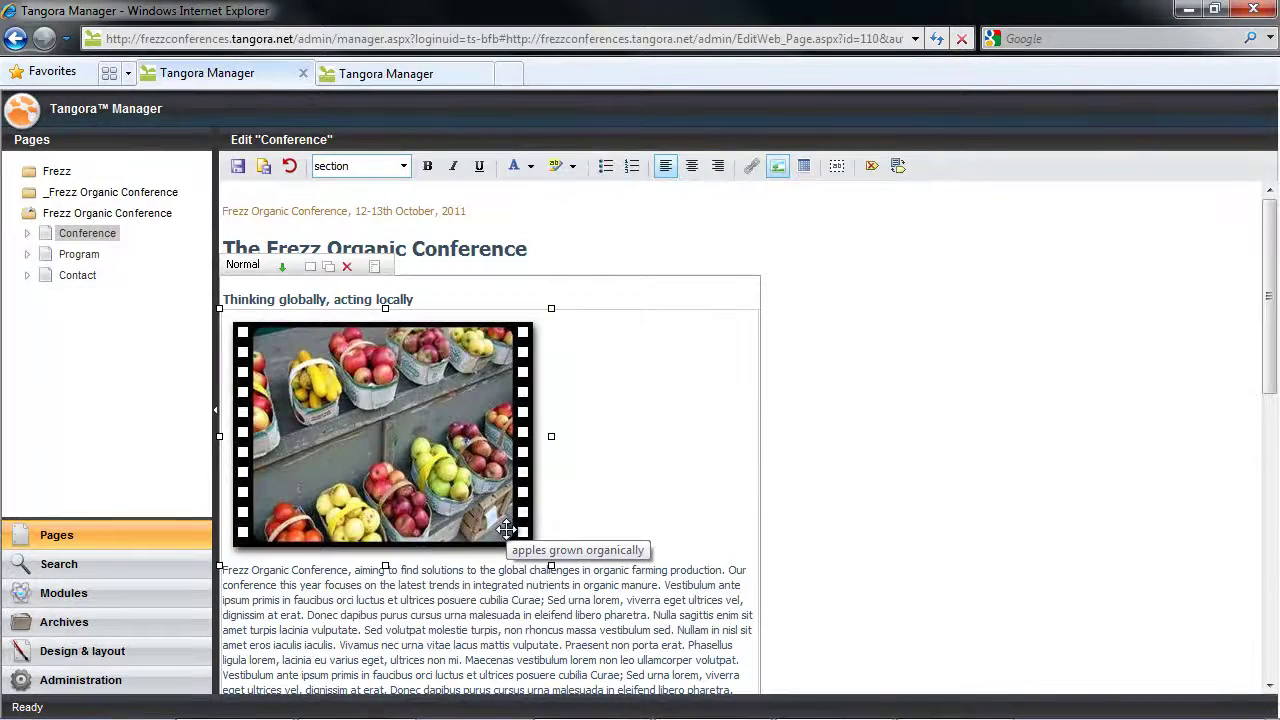
Step: Align the apples image on the Conference page to the right, with a left margin and a bottom margin of 12 px each
{"action": "right_click", "coordinate": [506, 490]}
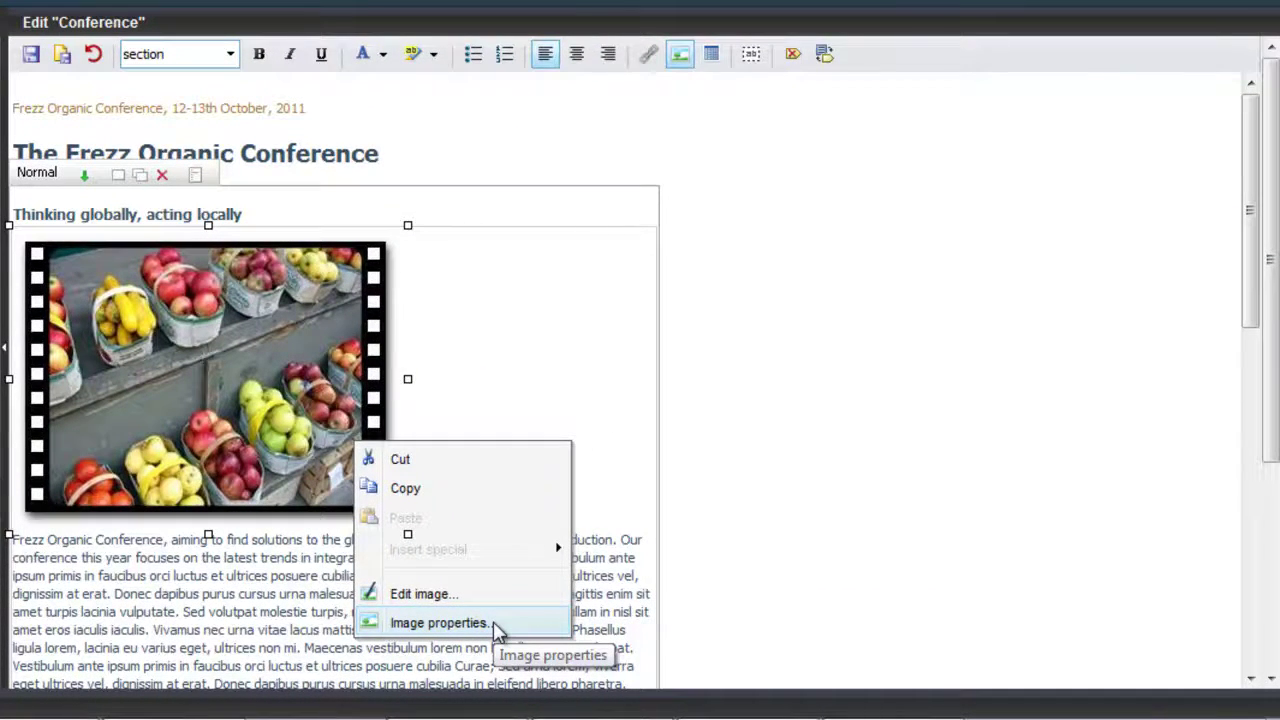
{"action": "left_click", "coordinate": [497, 623]}
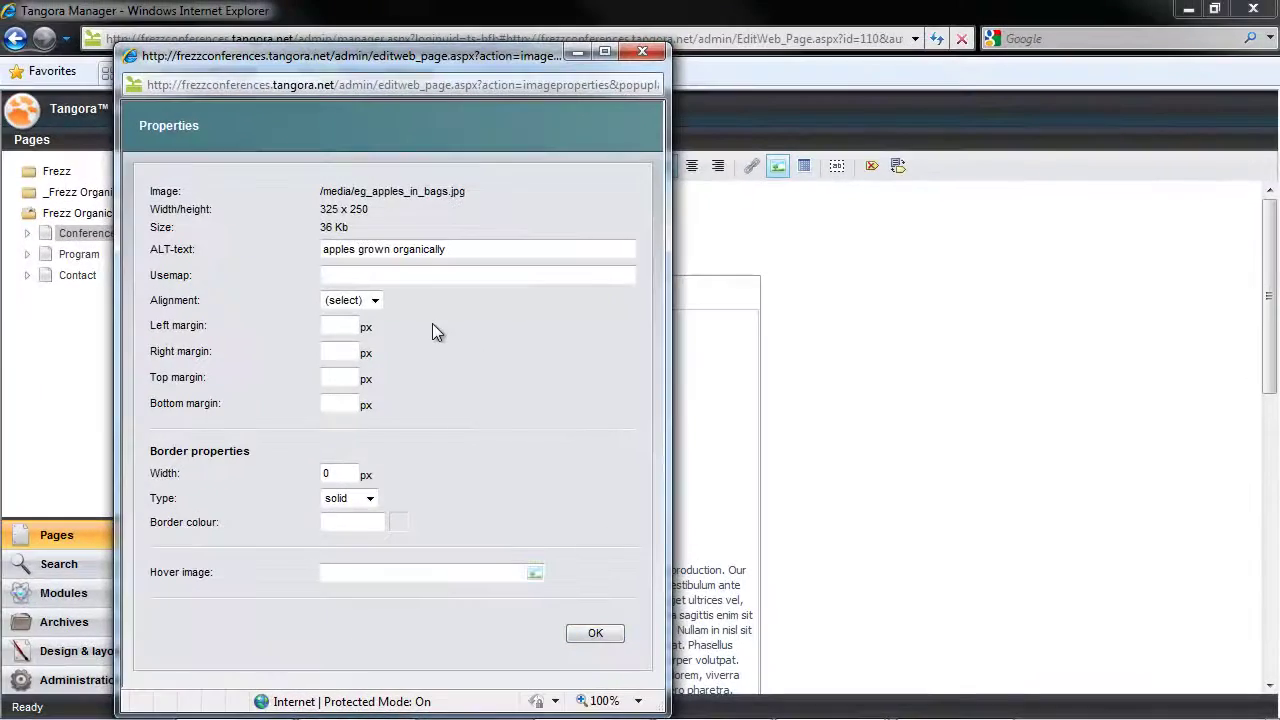
{"action": "left_click", "coordinate": [370, 308]}
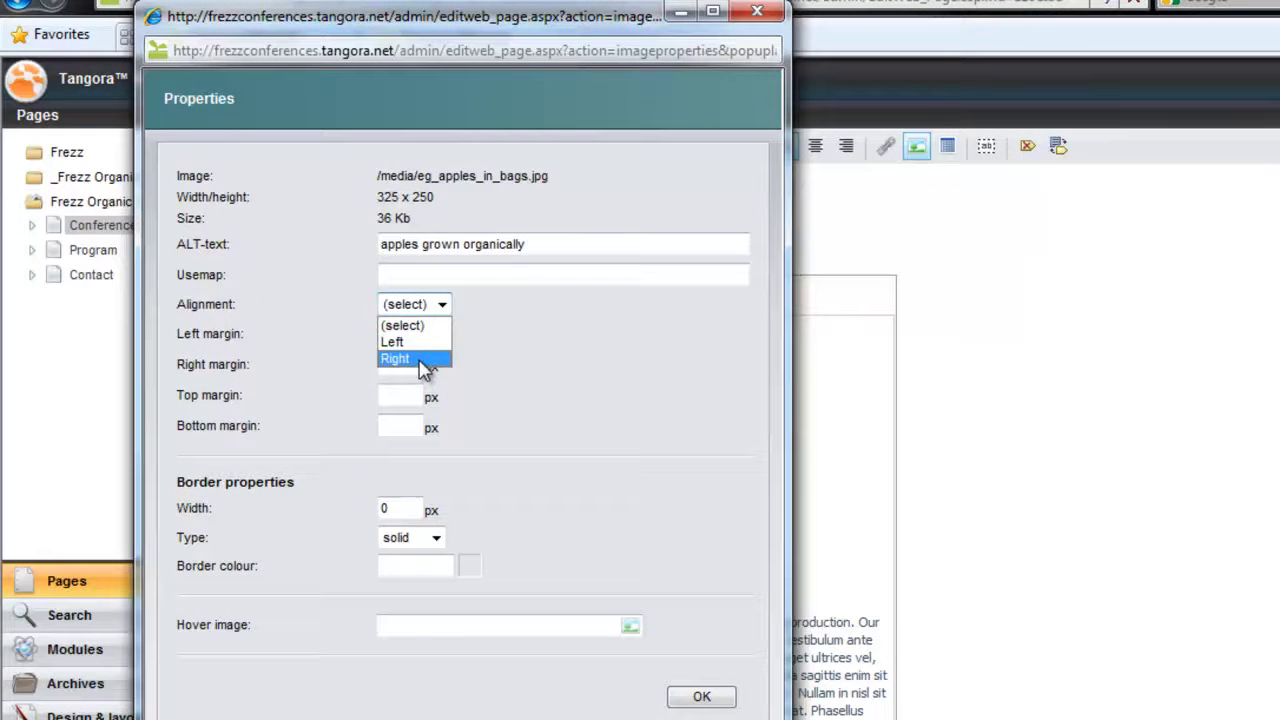
{"action": "left_click", "coordinate": [374, 352]}
{"action": "left_click", "coordinate": [402, 335]}
{"action": "type", "text": "12"}
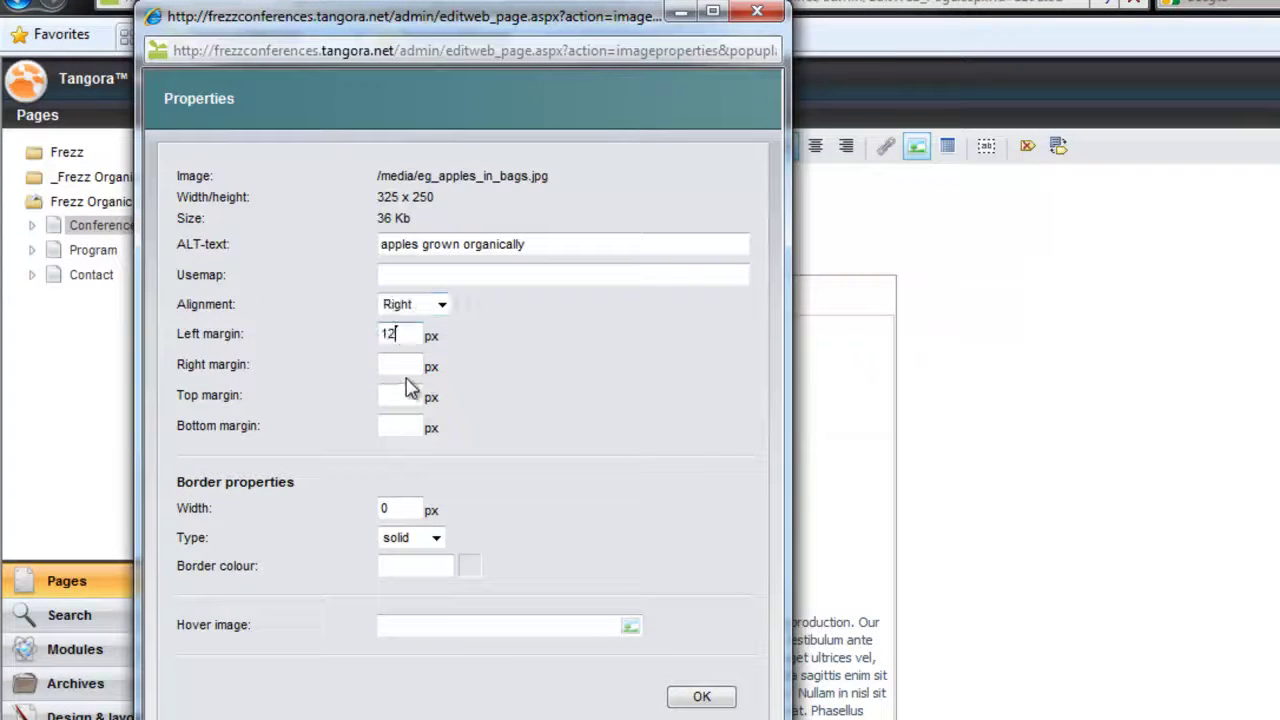
{"action": "left_click", "coordinate": [403, 426]}
{"action": "type", "text": "12"}
{"action": "left_click", "coordinate": [701, 697]}
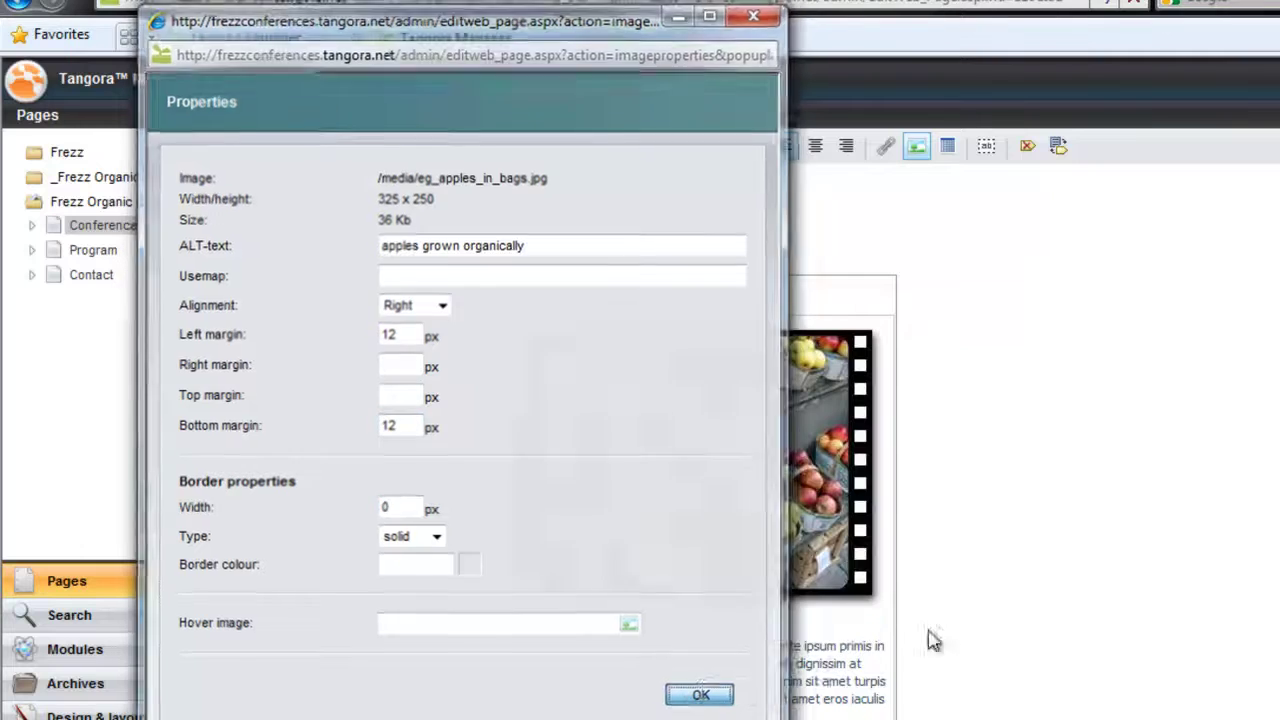
Step: Open the apples image in the image editor, dismiss the new-version prompt, look over the editing tools and close the editor
{"action": "left_click", "coordinate": [857, 500]}
{"action": "right_click", "coordinate": [857, 506]}
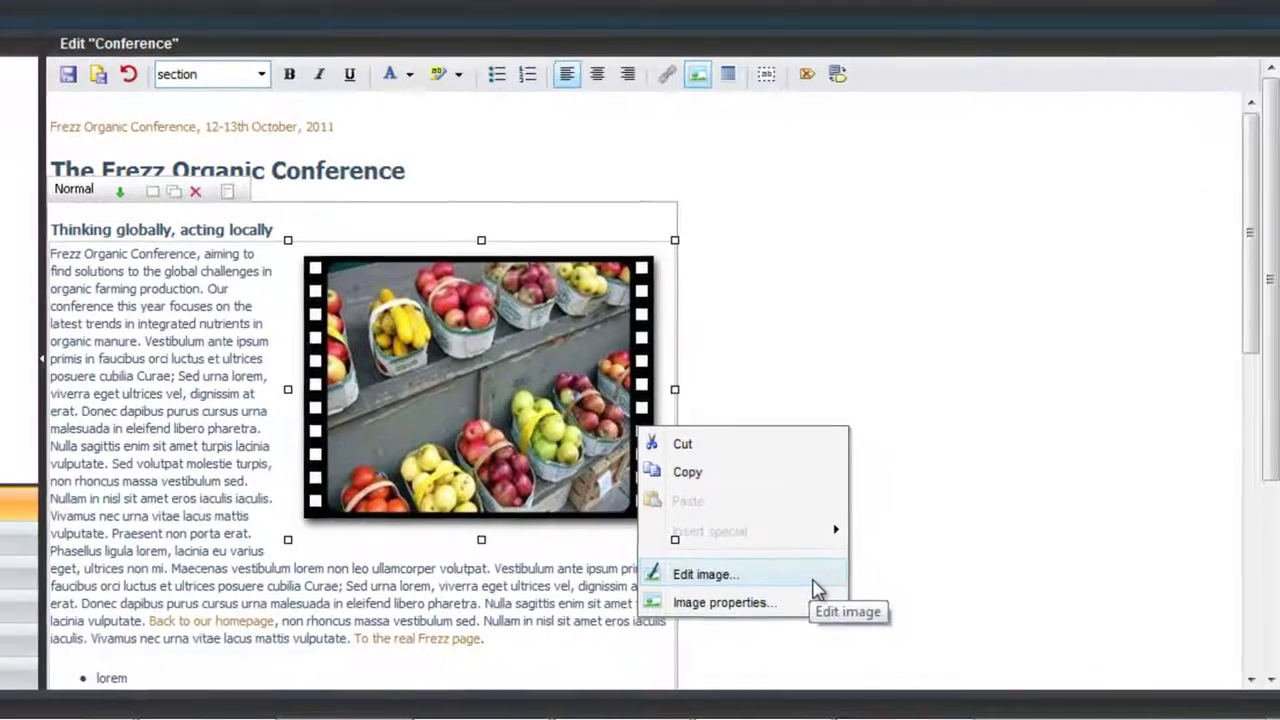
{"action": "left_click", "coordinate": [766, 578]}
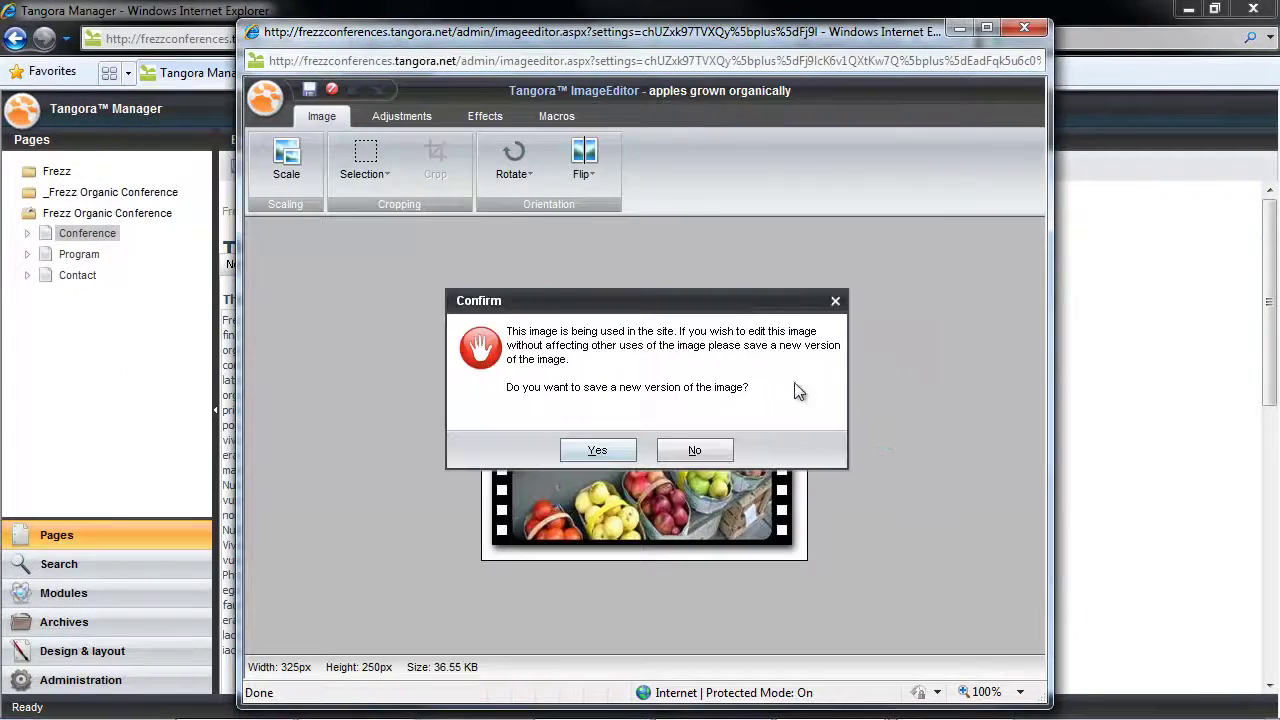
{"action": "left_click", "coordinate": [835, 300]}
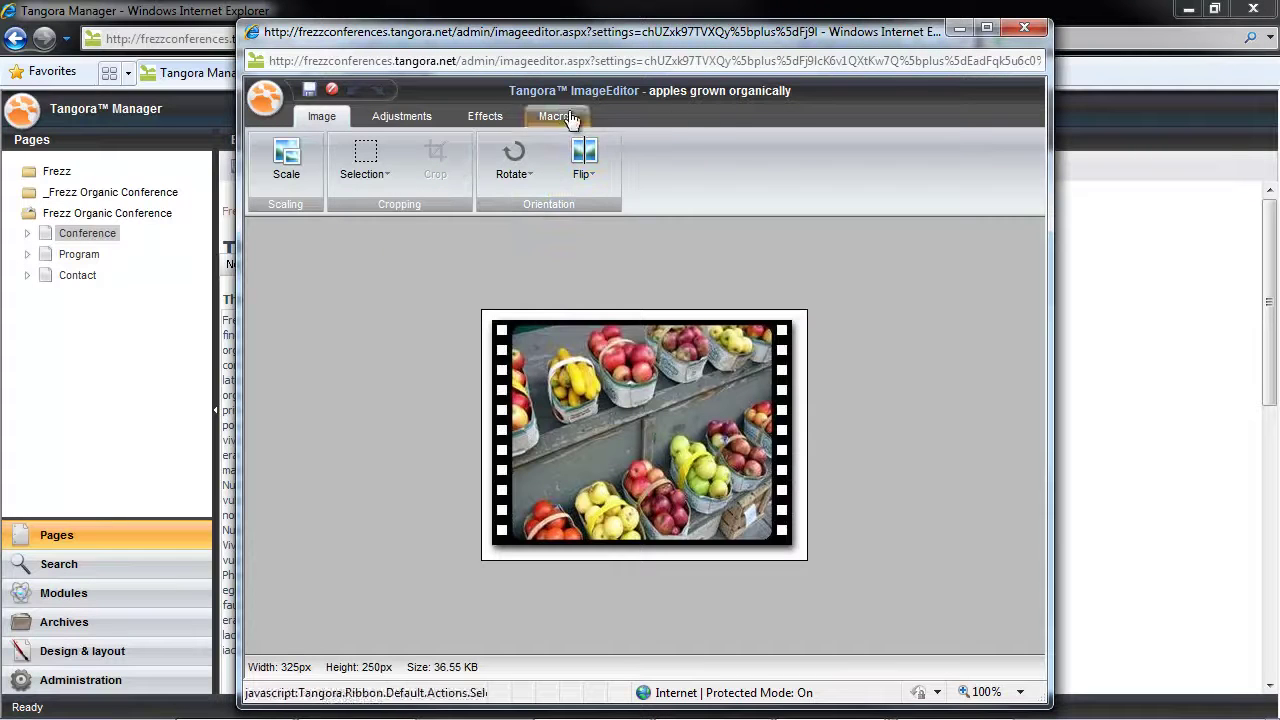
{"action": "left_click", "coordinate": [1022, 31]}
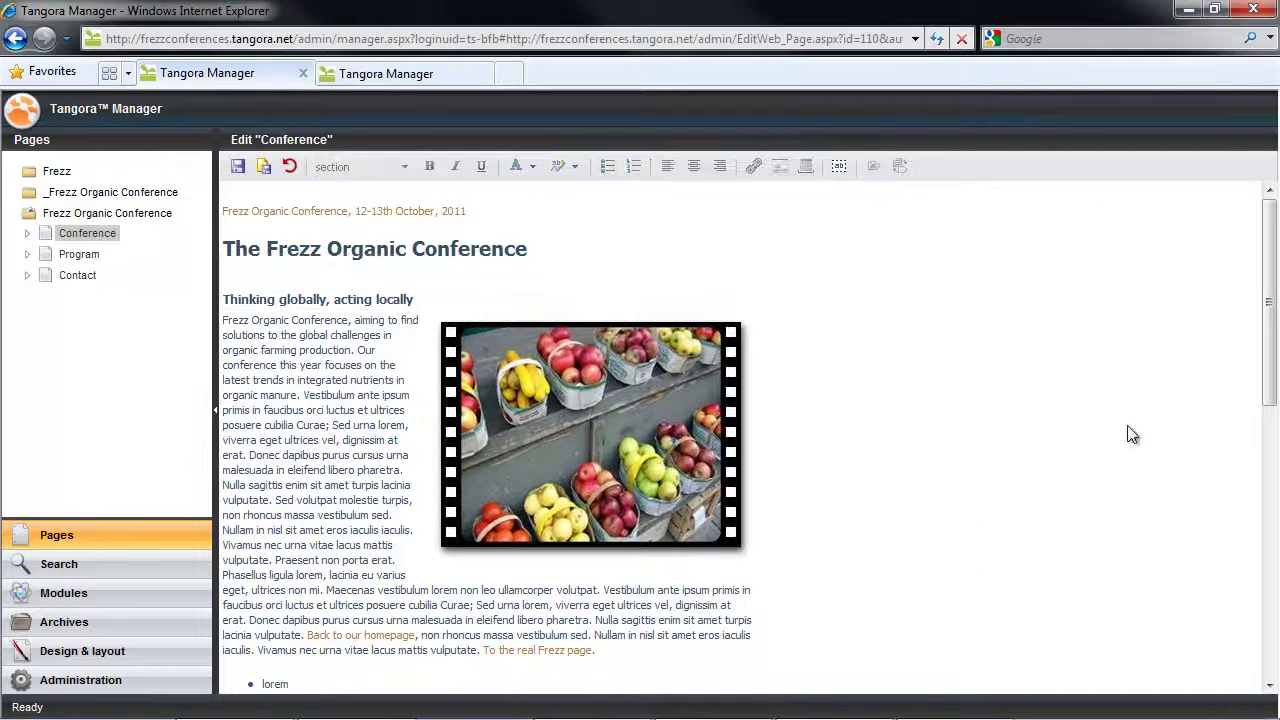
Step: Open the apples image's properties, review the ALT-text and Usemap fields, and close the properties without changes
{"action": "left_click", "coordinate": [700, 400]}
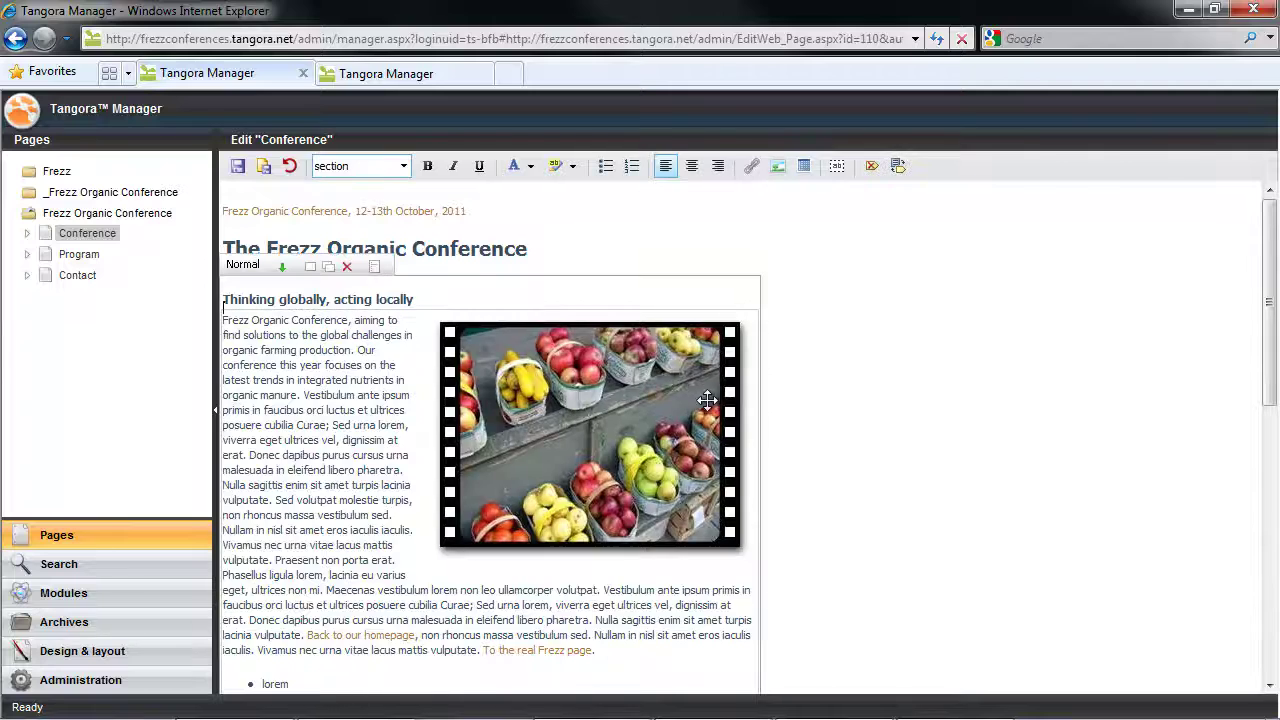
{"action": "right_click", "coordinate": [700, 376]}
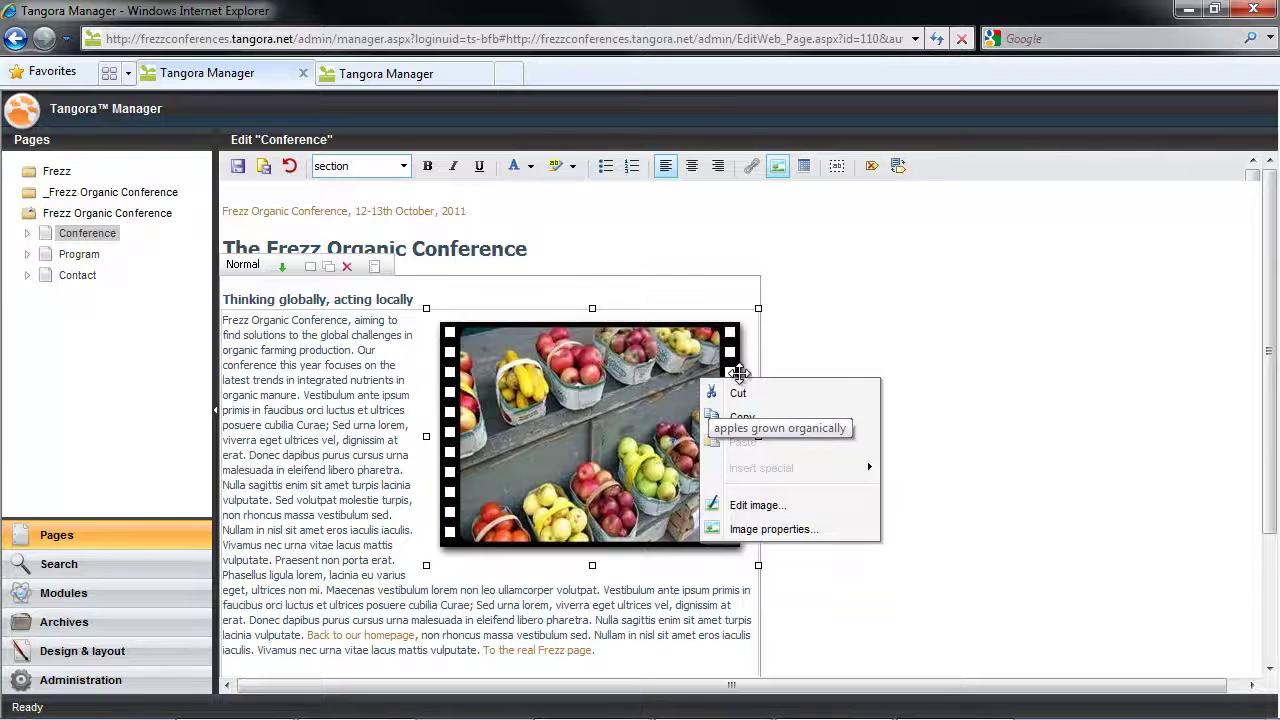
{"action": "left_click", "coordinate": [786, 529]}
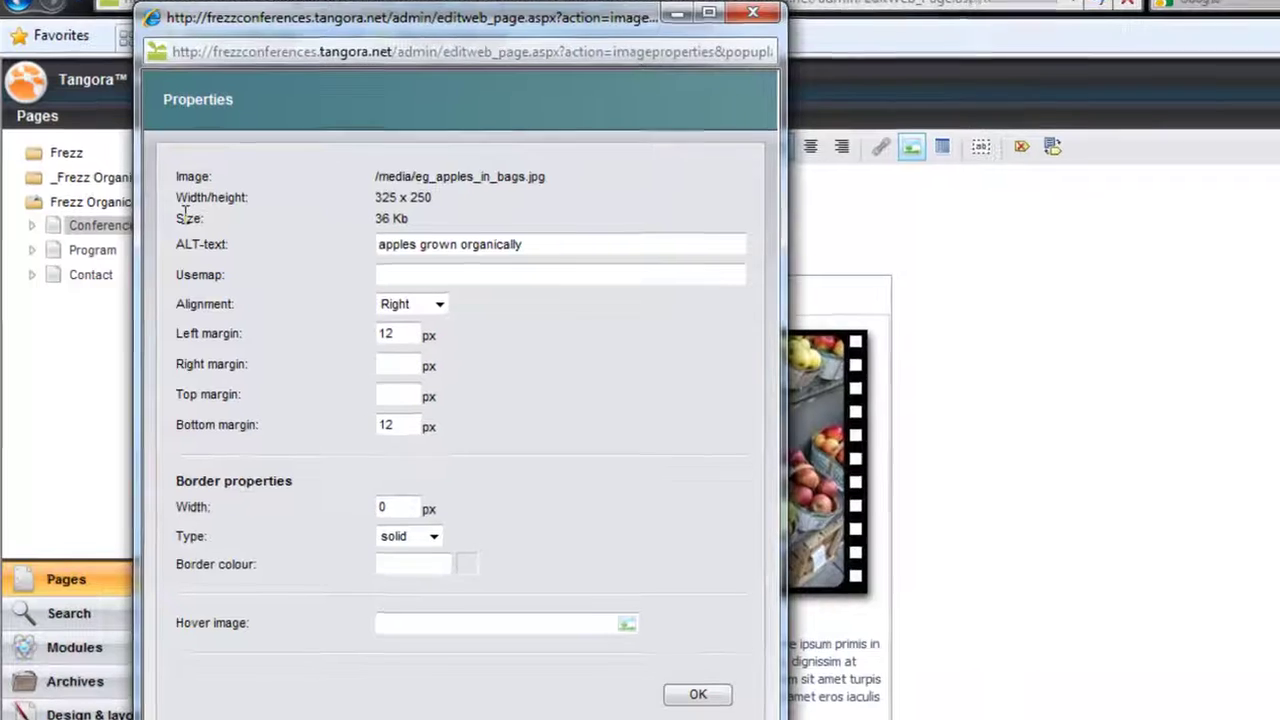
{"action": "left_click_drag", "start_coordinate": [178, 244], "coordinate": [270, 252]}
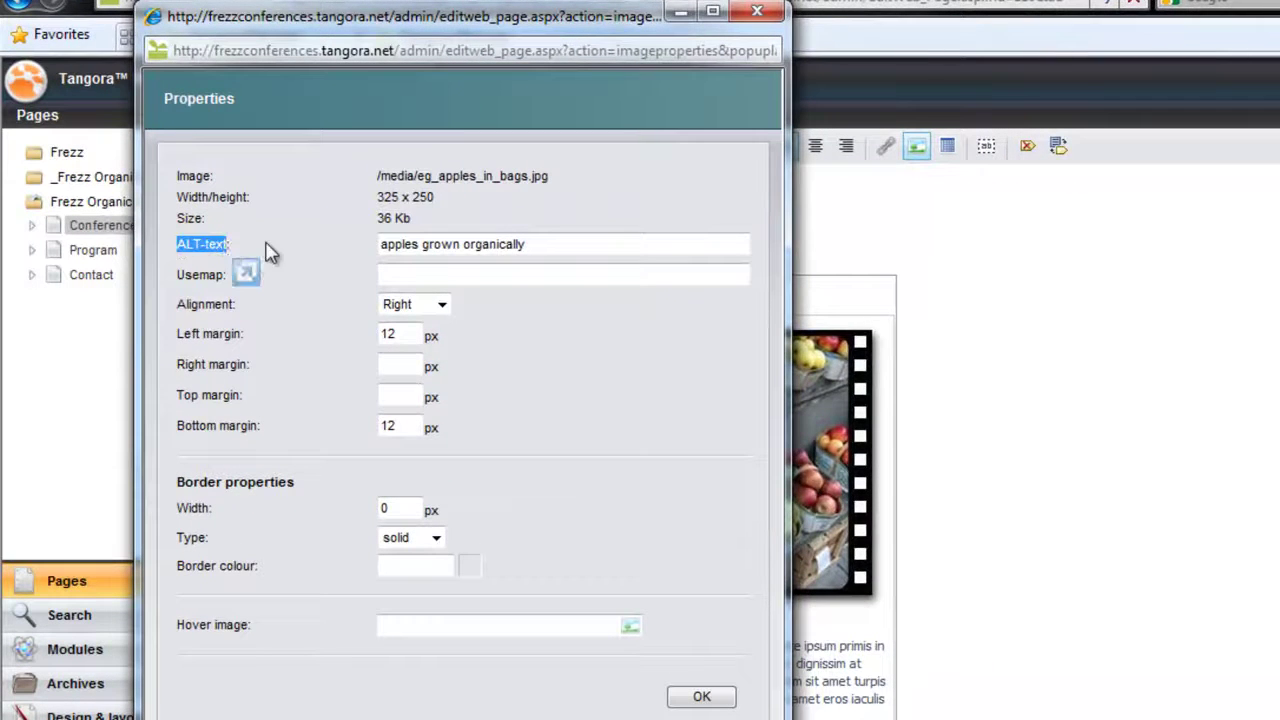
{"action": "left_click", "coordinate": [452, 246]}
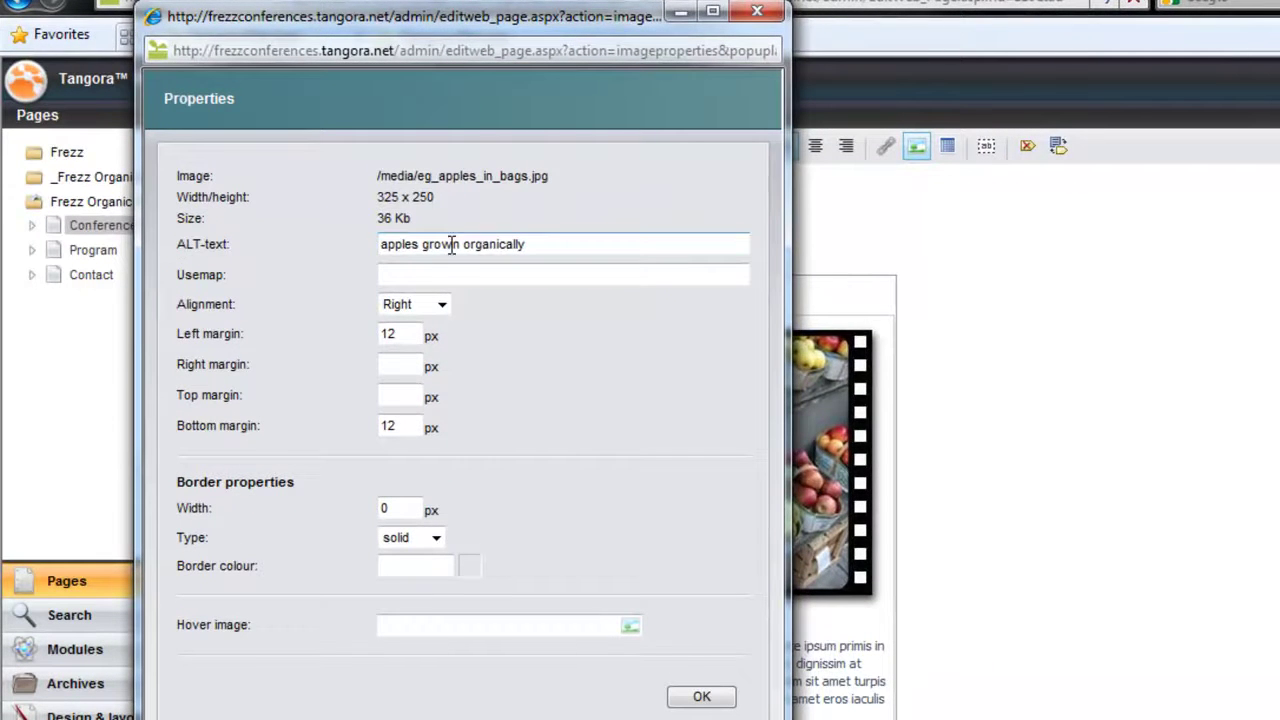
{"action": "triple_click", "coordinate": [558, 246]}
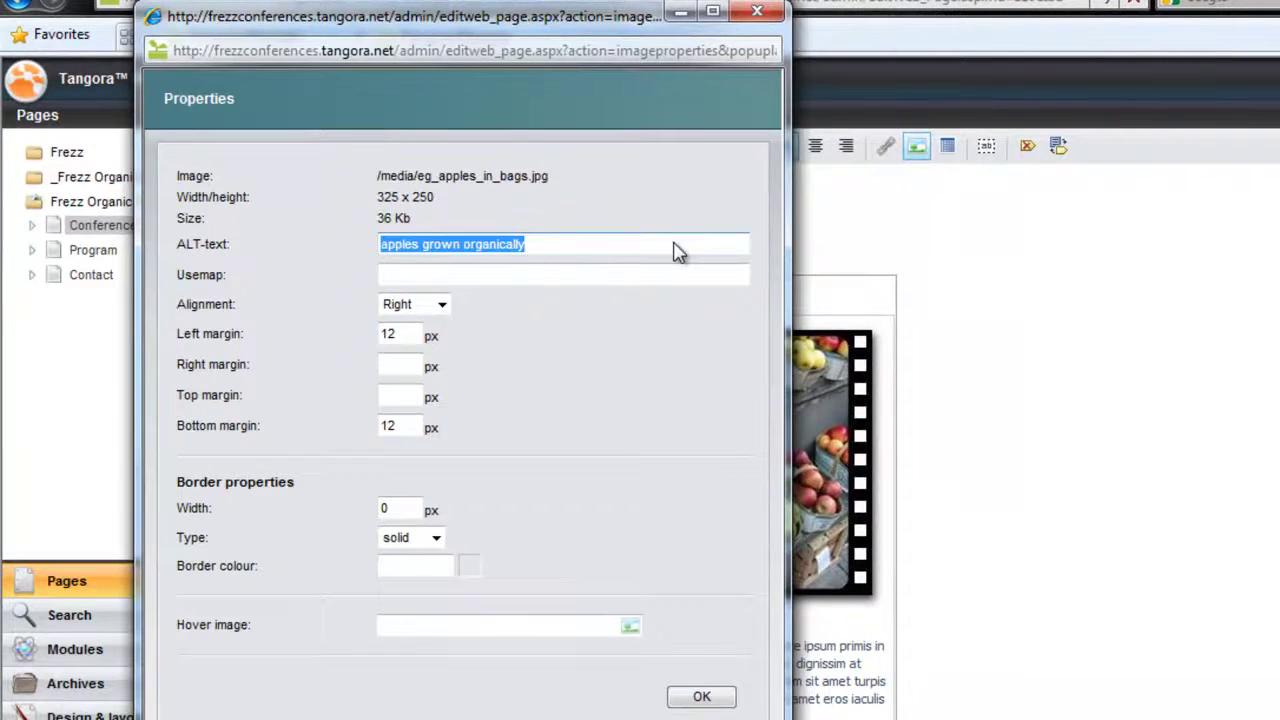
{"action": "left_click", "coordinate": [500, 178]}
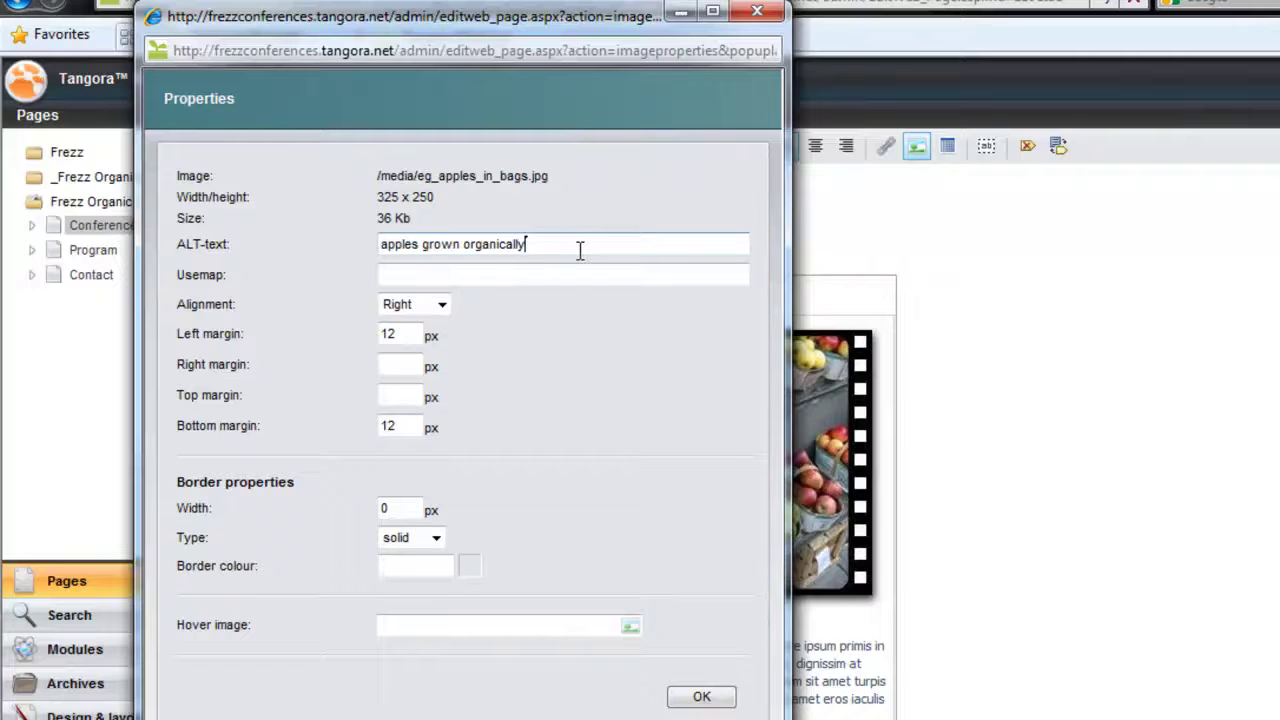
{"action": "triple_click", "coordinate": [580, 250]}
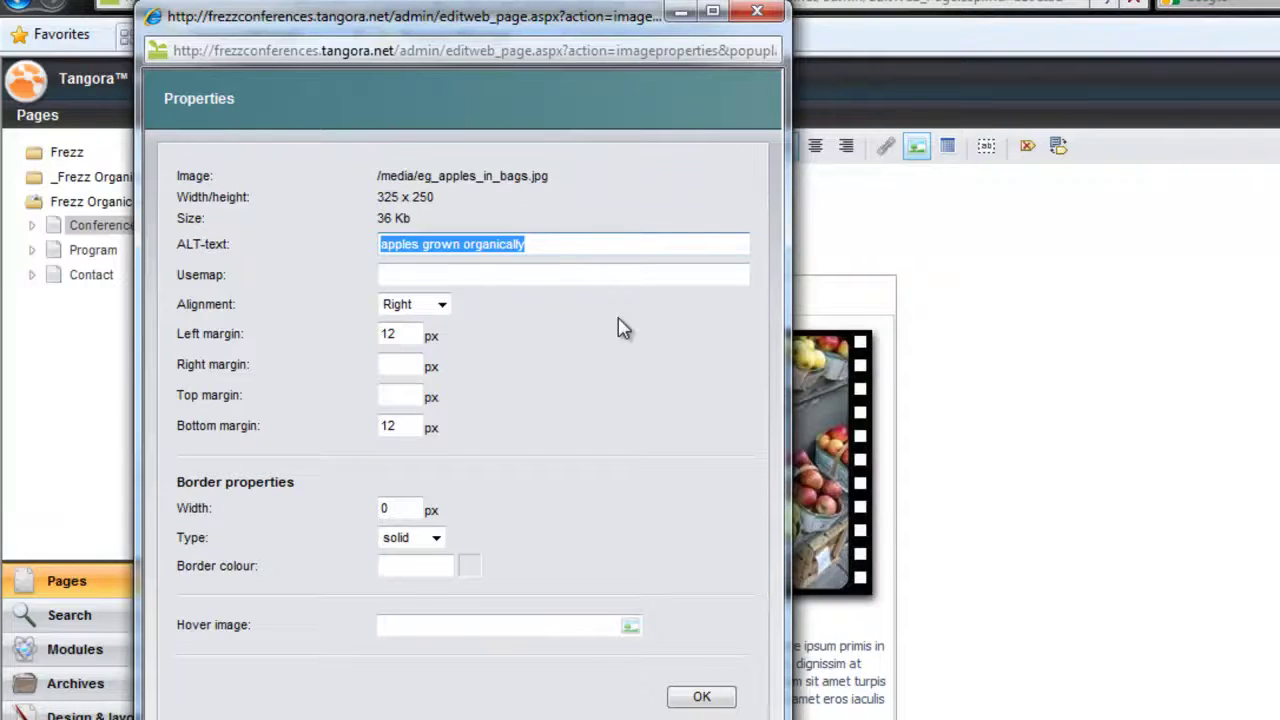
{"action": "left_click", "coordinate": [435, 273]}
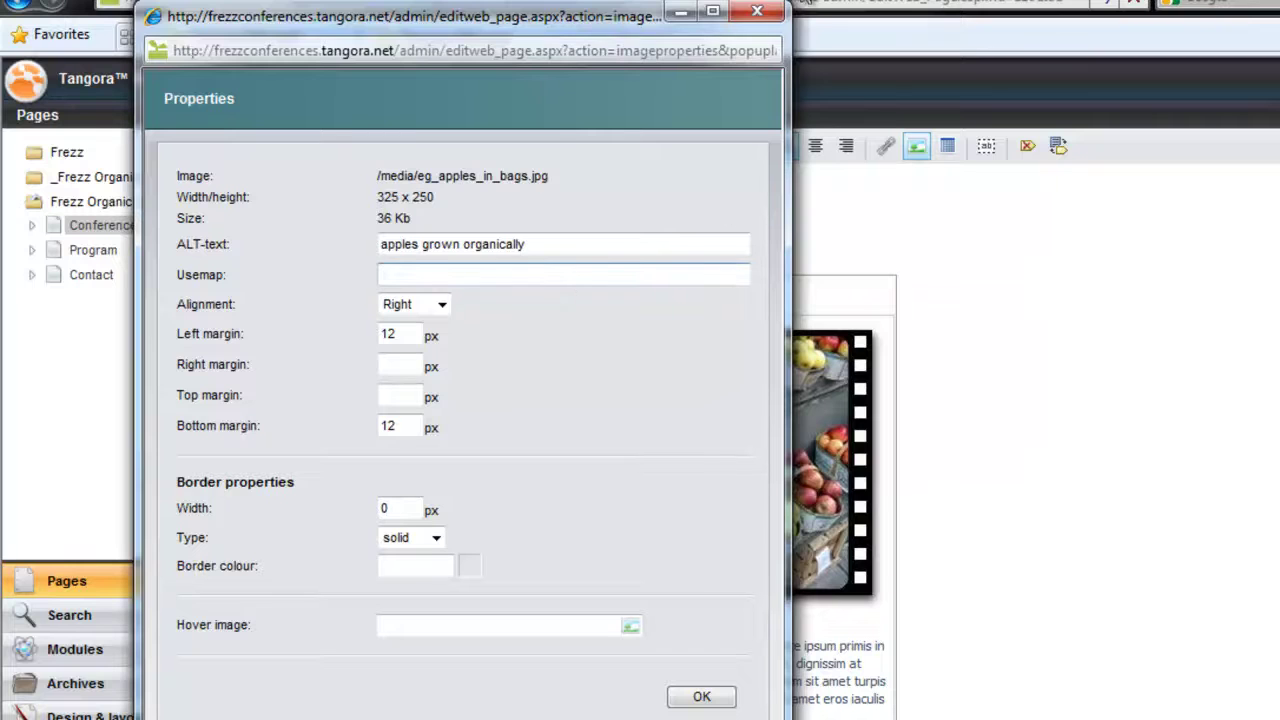
{"action": "left_click", "coordinate": [757, 11]}
{"action": "left_click", "coordinate": [962, 323]}
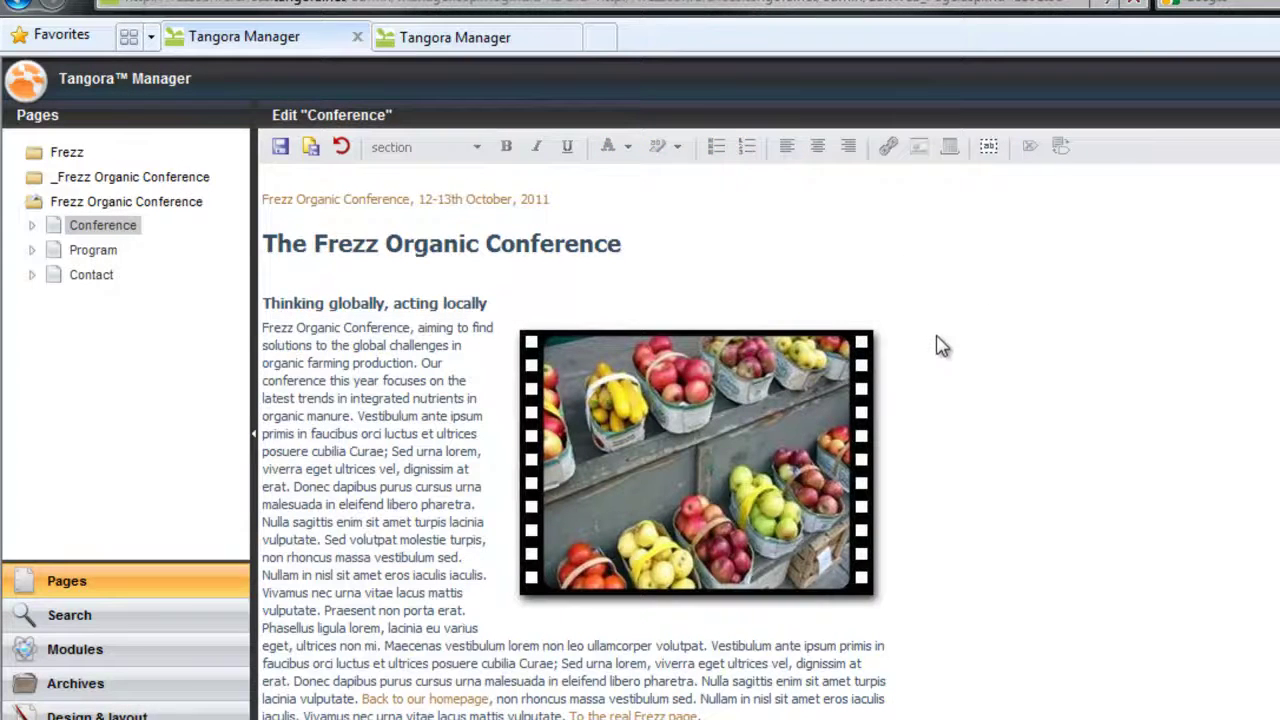
Step: Link the apples image to an internal page under the Frezz folder, and remove the link again
{"action": "left_click", "coordinate": [770, 427]}
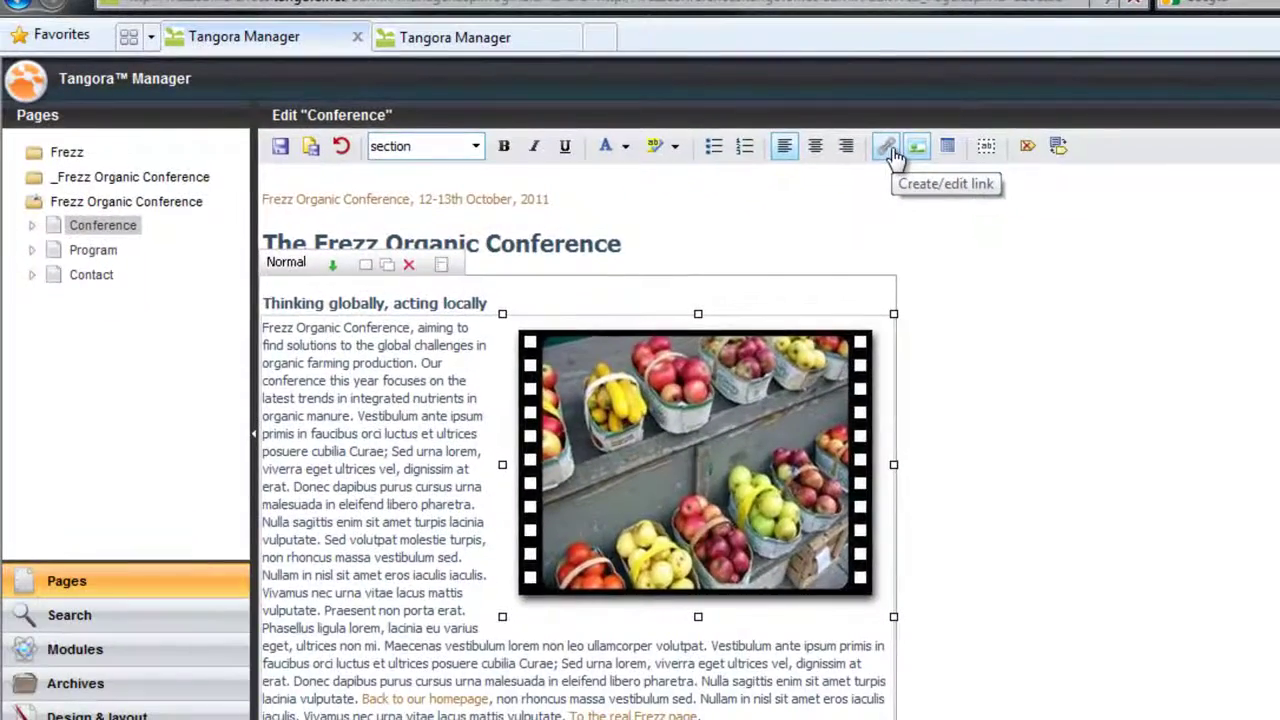
{"action": "left_click", "coordinate": [796, 186]}
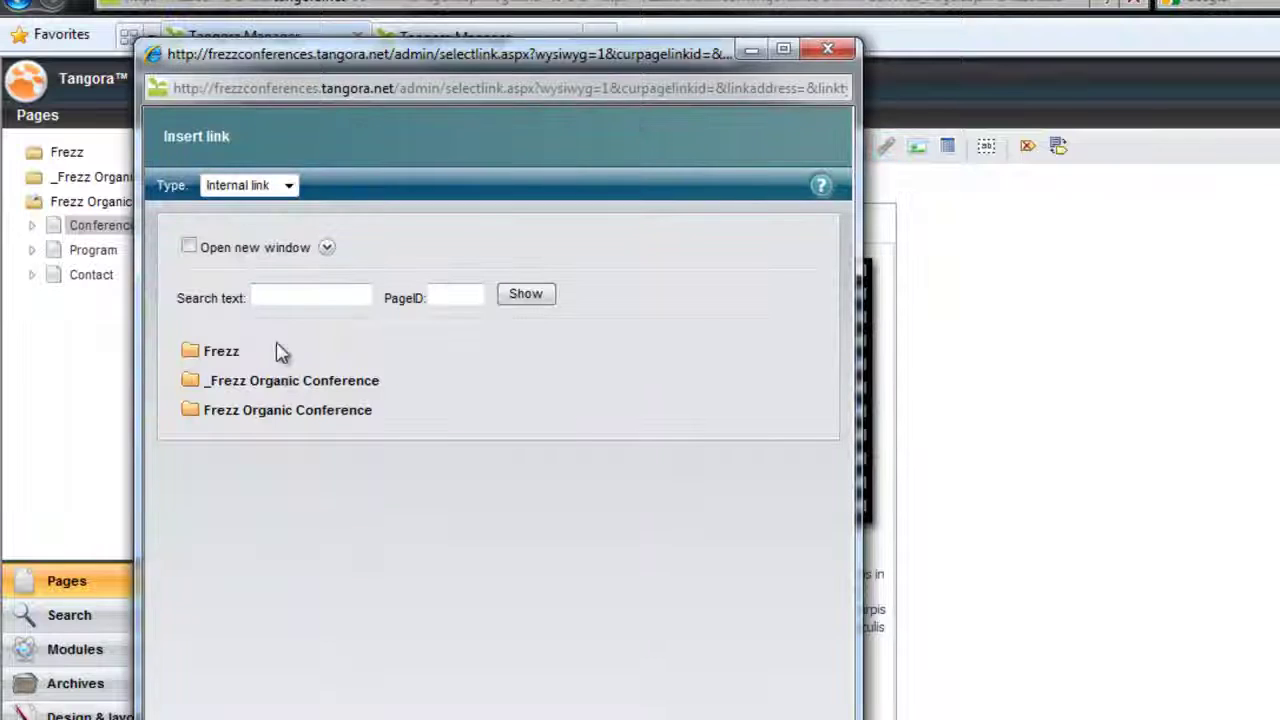
{"action": "left_click", "coordinate": [205, 354]}
{"action": "left_click", "coordinate": [250, 375]}
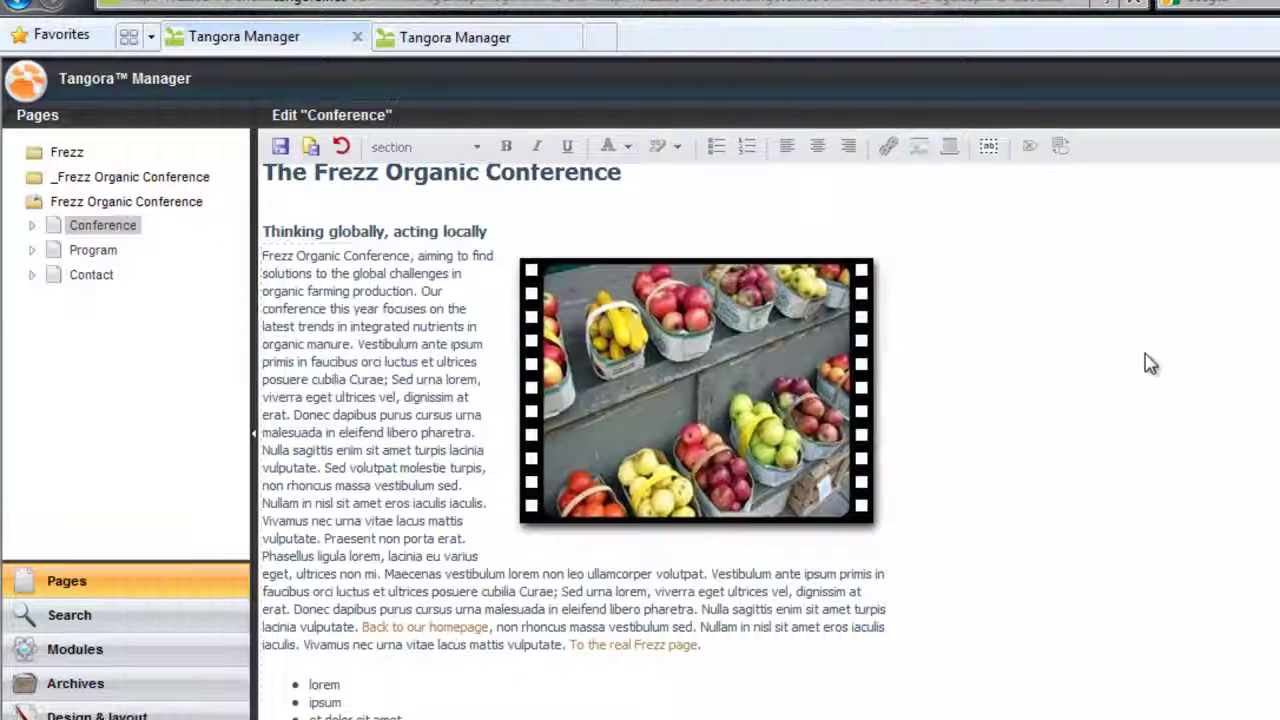
{"action": "right_click", "coordinate": [770, 300]}
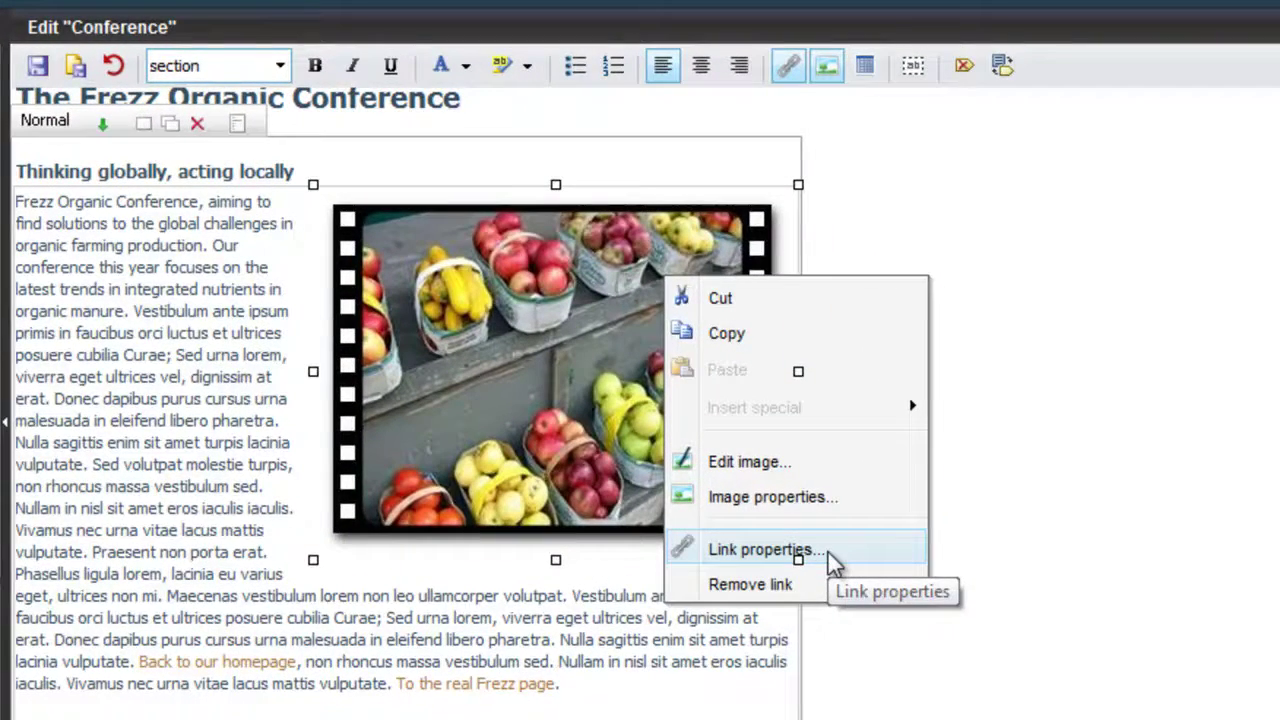
{"action": "left_click", "coordinate": [826, 579]}
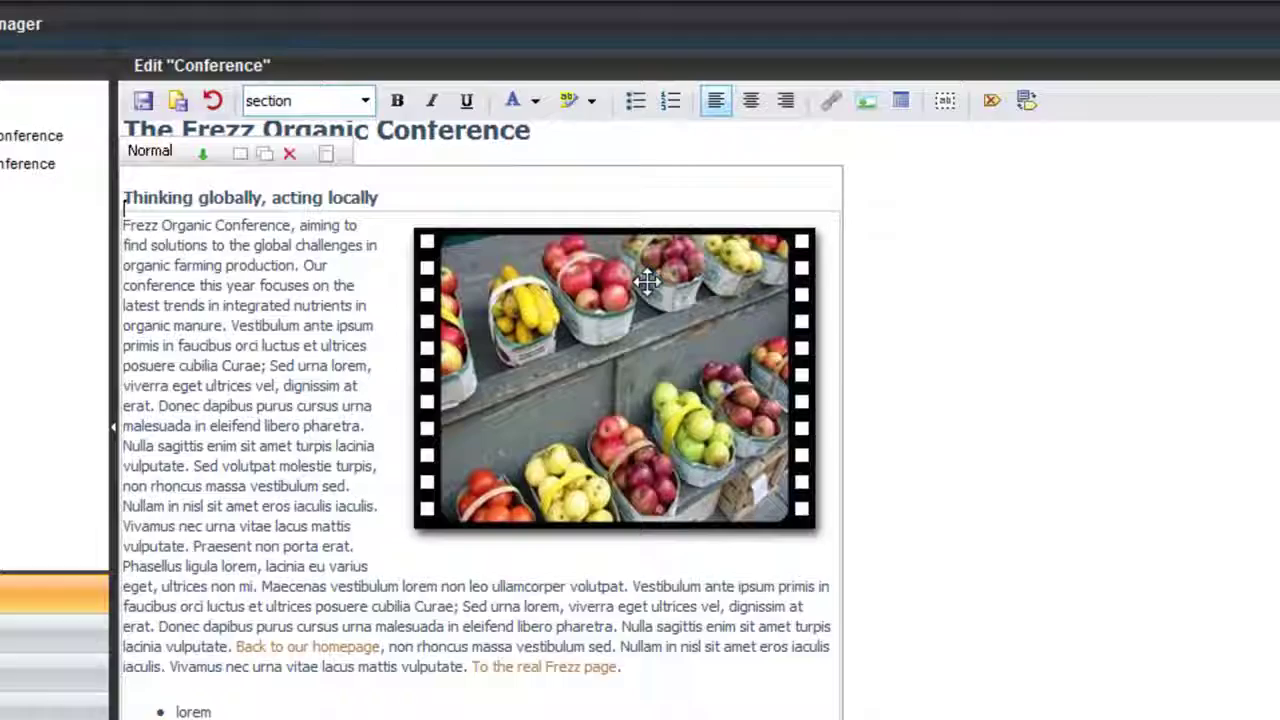
Step: Set eg_farmers_market.jpg as the apples image's hover image, look at the image selection options, and apply the properties
{"action": "right_click", "coordinate": [647, 283]}
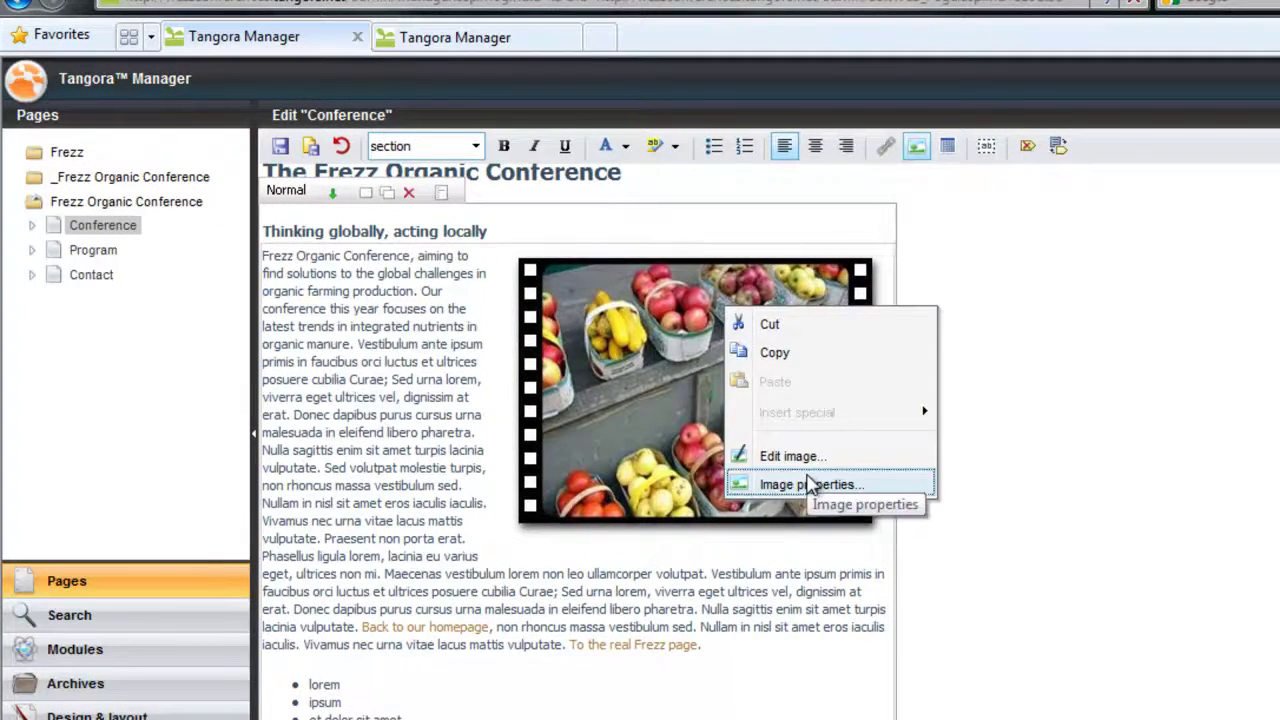
{"action": "left_click", "coordinate": [810, 485]}
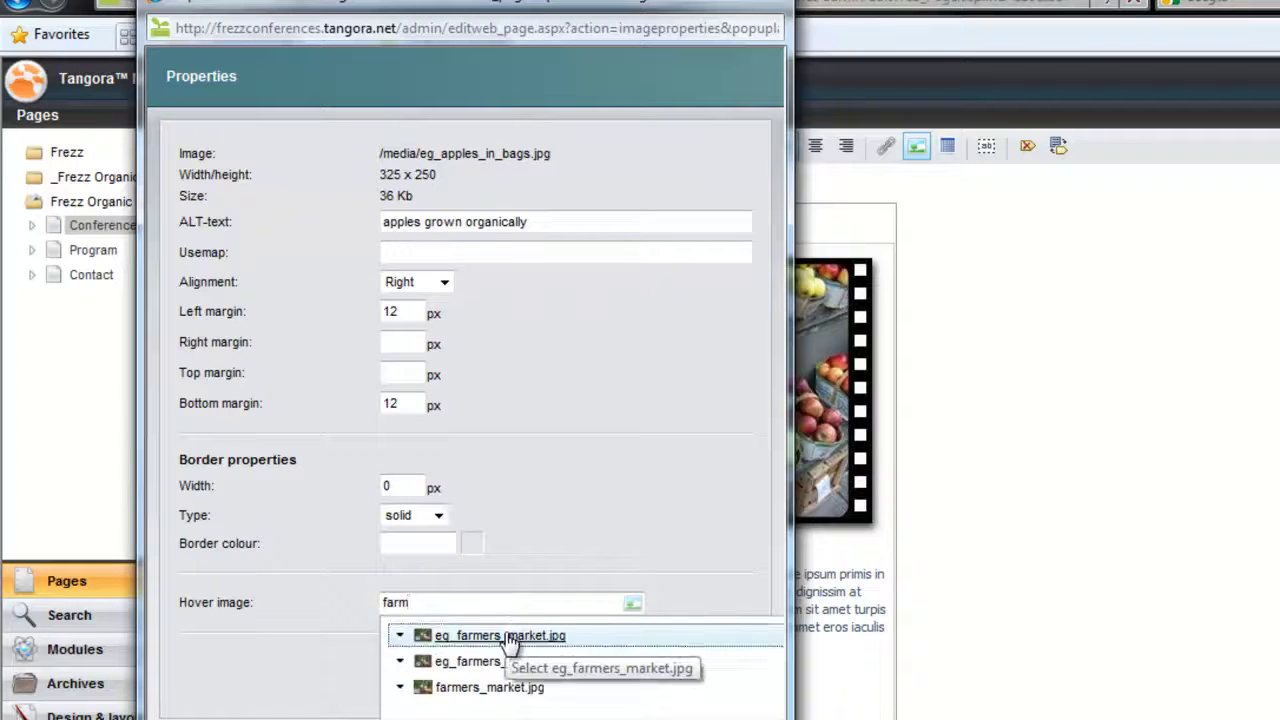
{"action": "left_click", "coordinate": [510, 636]}
{"action": "left_click", "coordinate": [632, 603]}
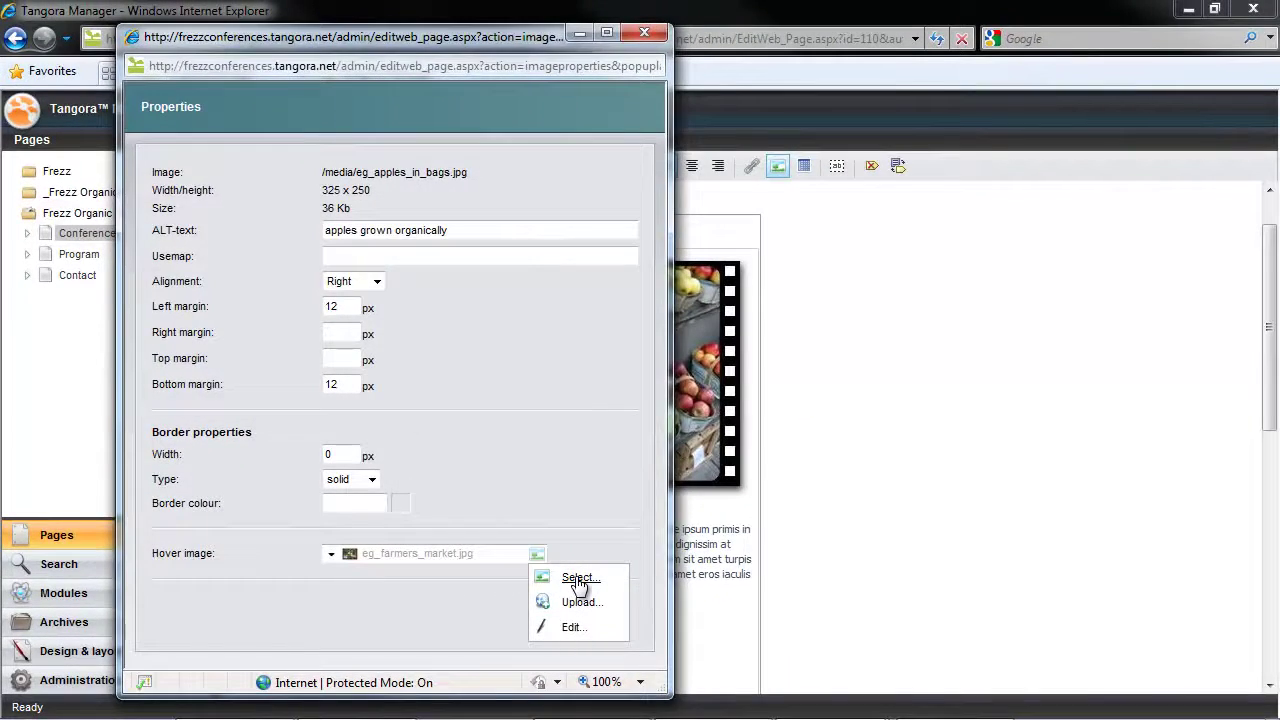
{"action": "left_click", "coordinate": [579, 579]}
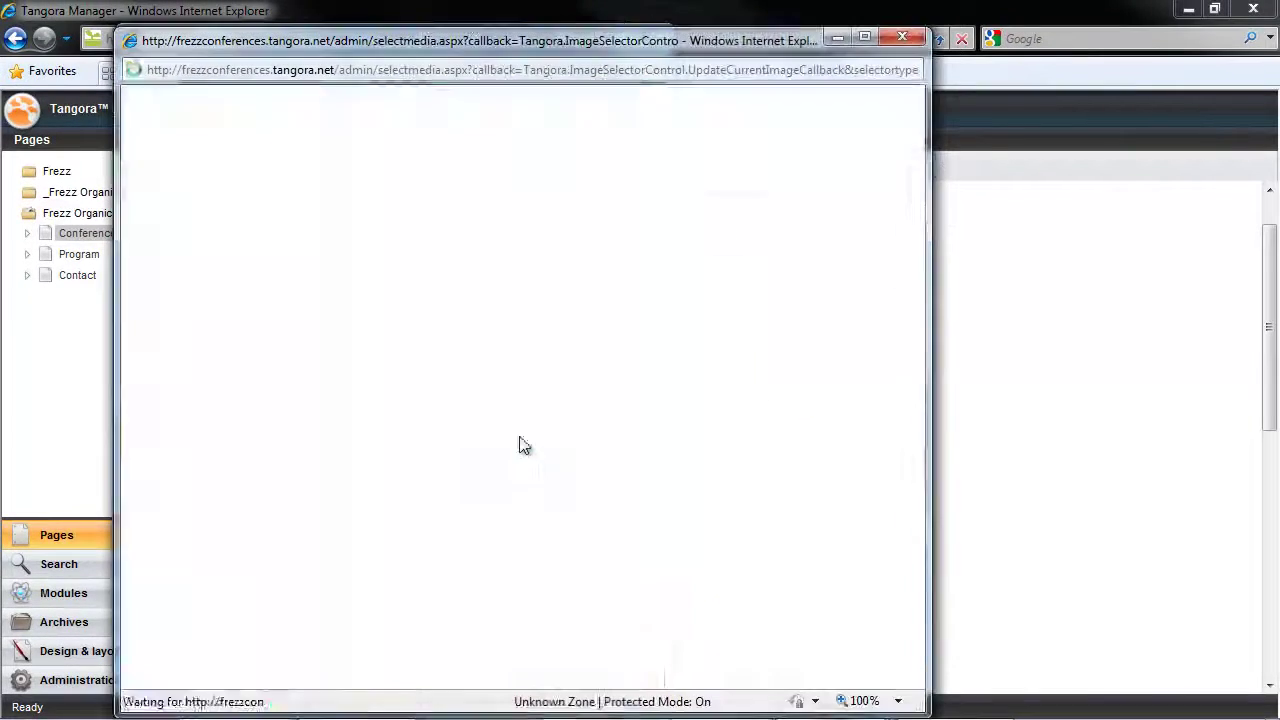
{"action": "left_click", "coordinate": [893, 38]}
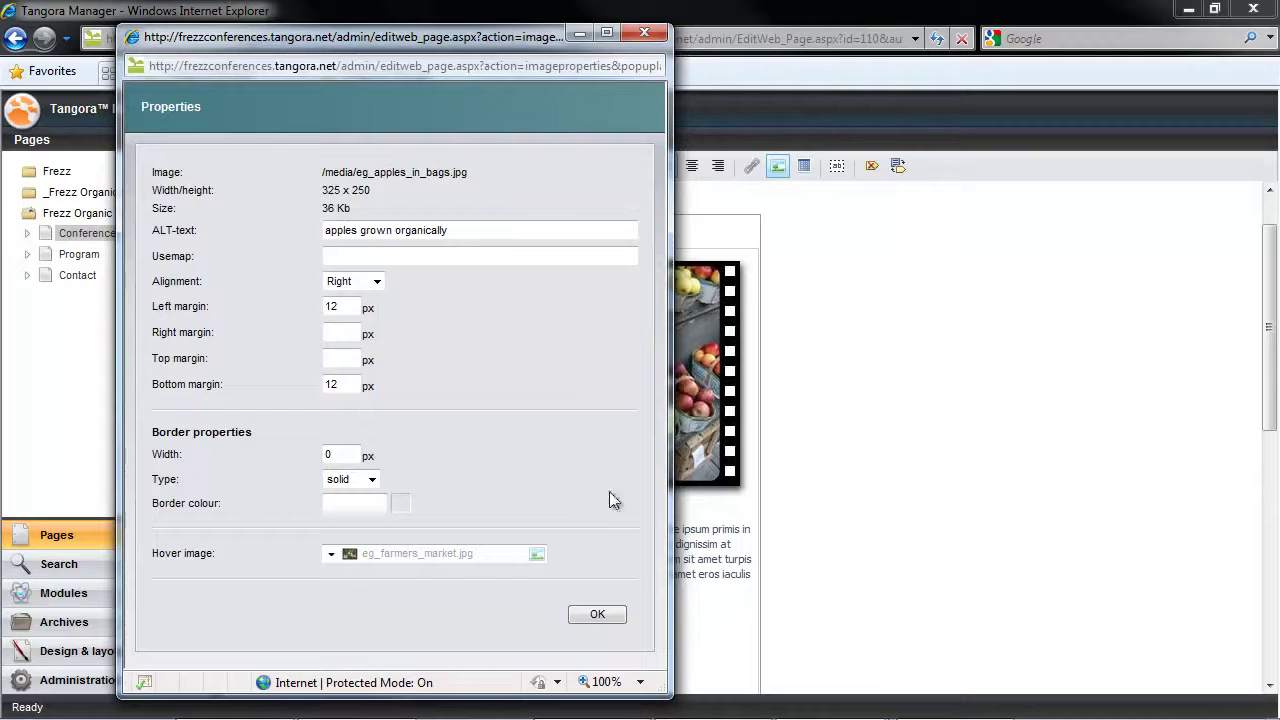
{"action": "left_click", "coordinate": [536, 556]}
{"action": "left_click", "coordinate": [590, 614]}
{"action": "left_click", "coordinate": [978, 486]}
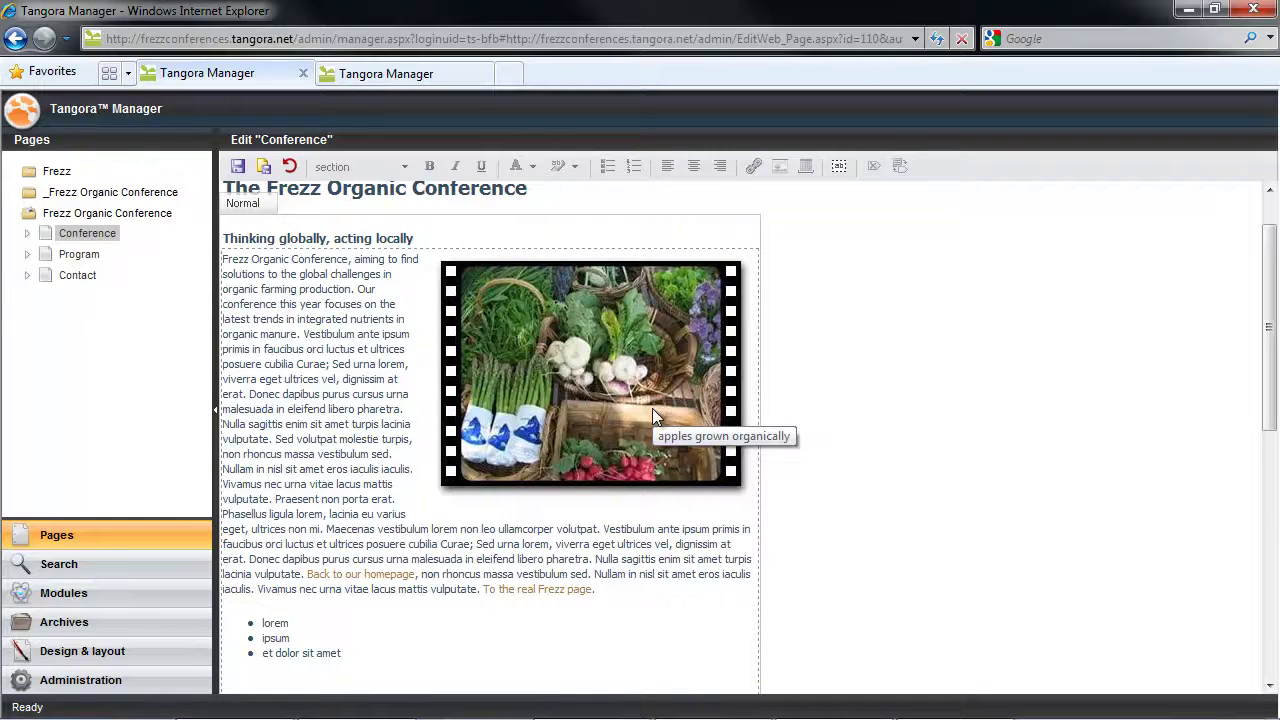
Step: Switch to the Frezzcon images archive and check the lock status of eg_farmers_market.jpg
{"action": "left_click", "coordinate": [370, 73]}
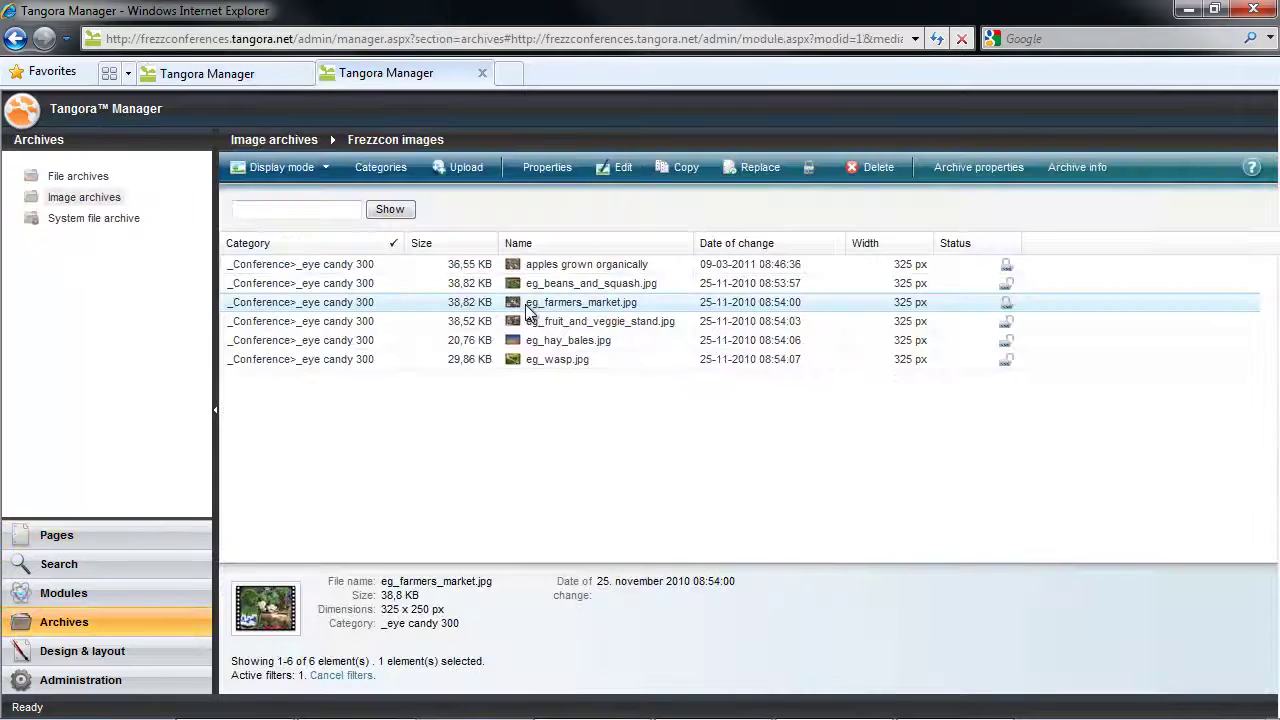
{"action": "mouse_move", "coordinate": [1011, 308]}
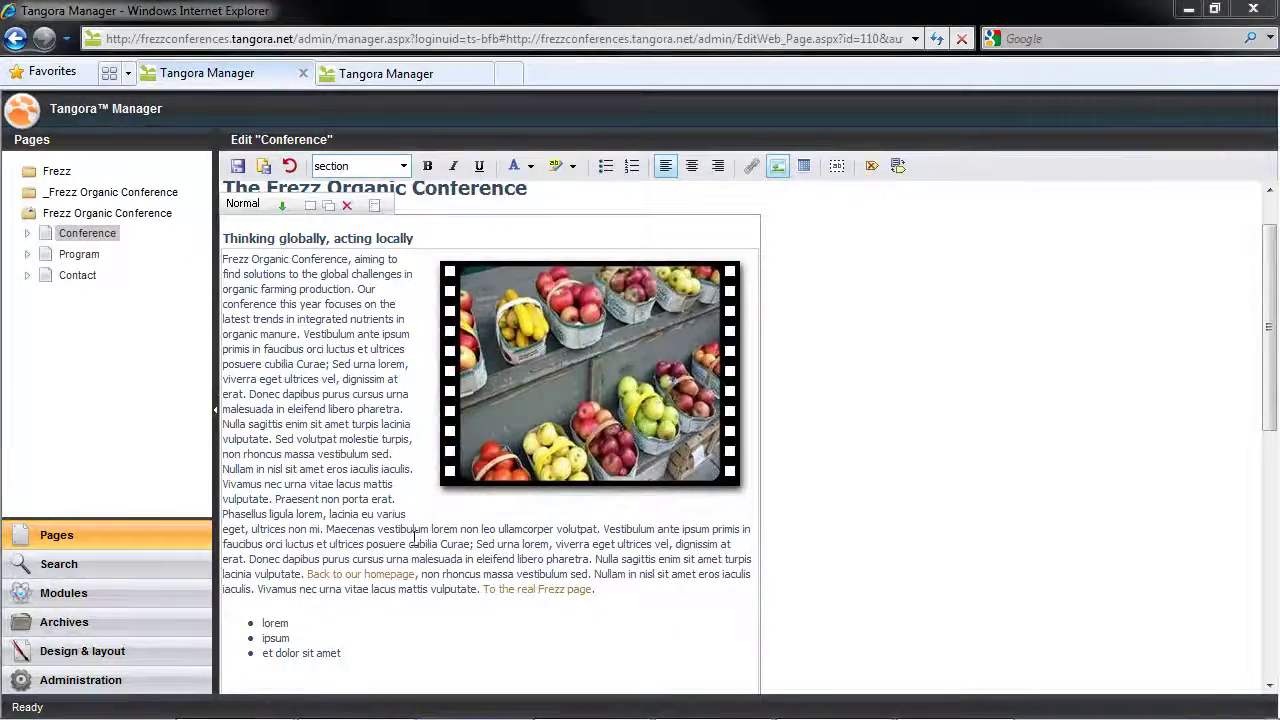
Step: Add an empty line after the paragraph ending "ultrices non mi." and open the image selector there, viewing its category filter
{"action": "scroll", "coordinate": [871, 534], "scroll_direction": "down", "scroll_amount": 5}
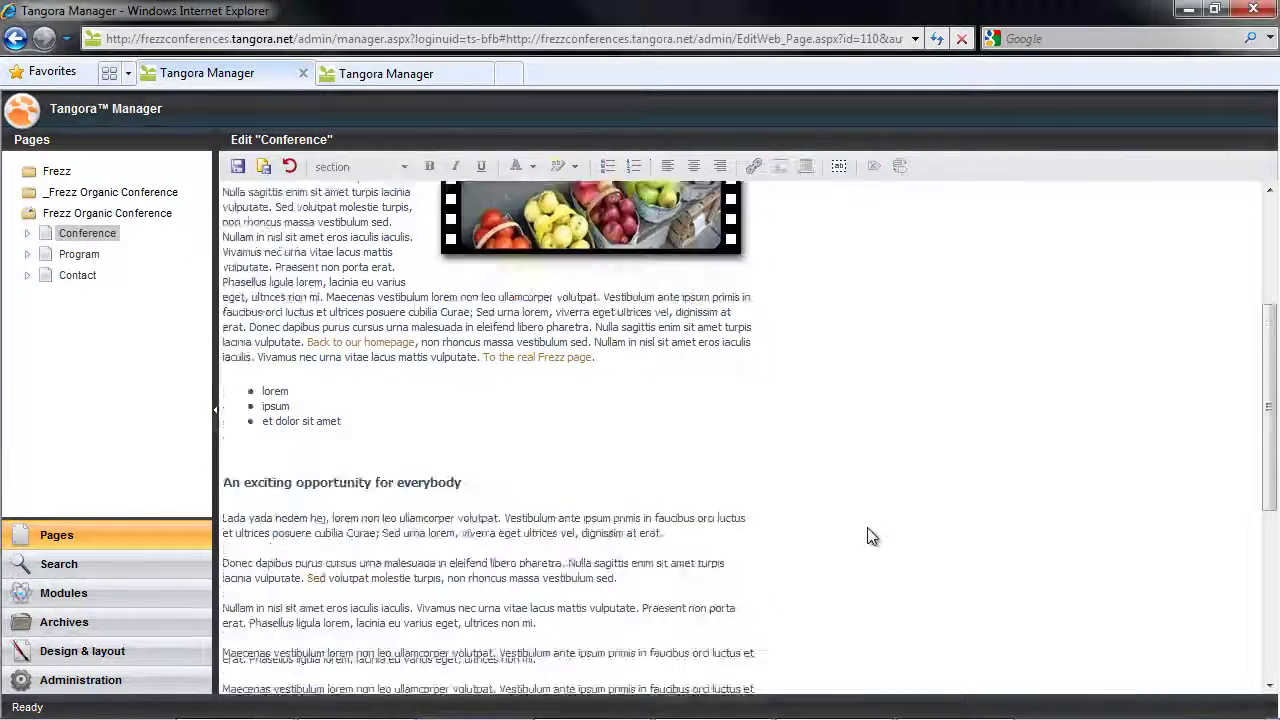
{"action": "left_click", "coordinate": [558, 259]}
{"action": "key", "text": "Return"}
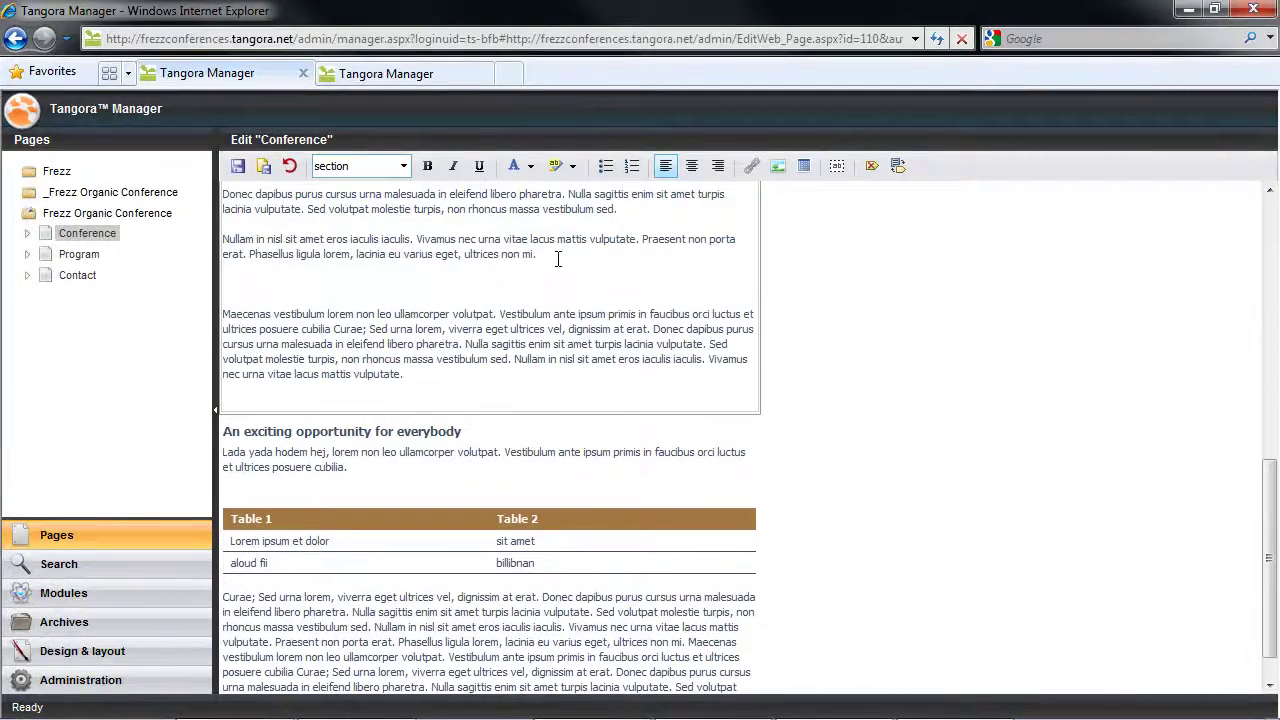
{"action": "left_click", "coordinate": [781, 169]}
{"action": "left_click_drag", "start_coordinate": [784, 91], "coordinate": [808, 24]}
{"action": "left_click", "coordinate": [226, 156]}
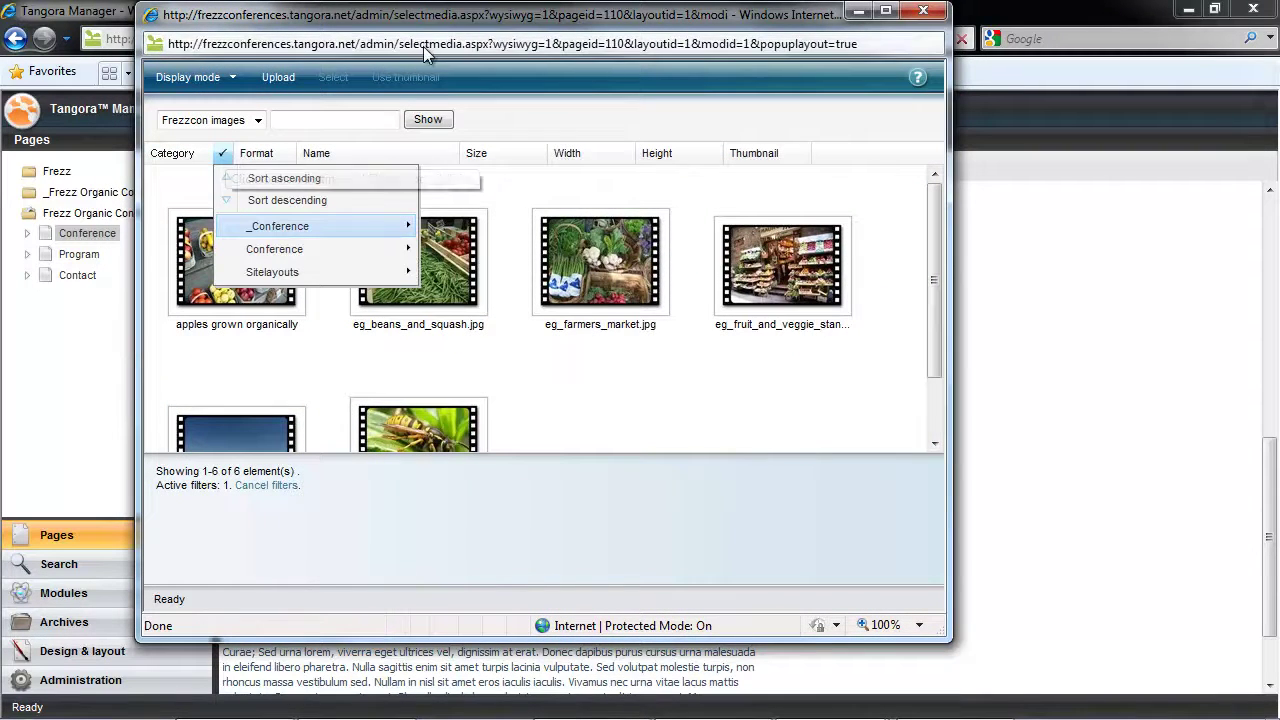
Step: Open the image upload window for the Frezzcon images archive and set the category to eye candy
{"action": "left_click", "coordinate": [281, 80]}
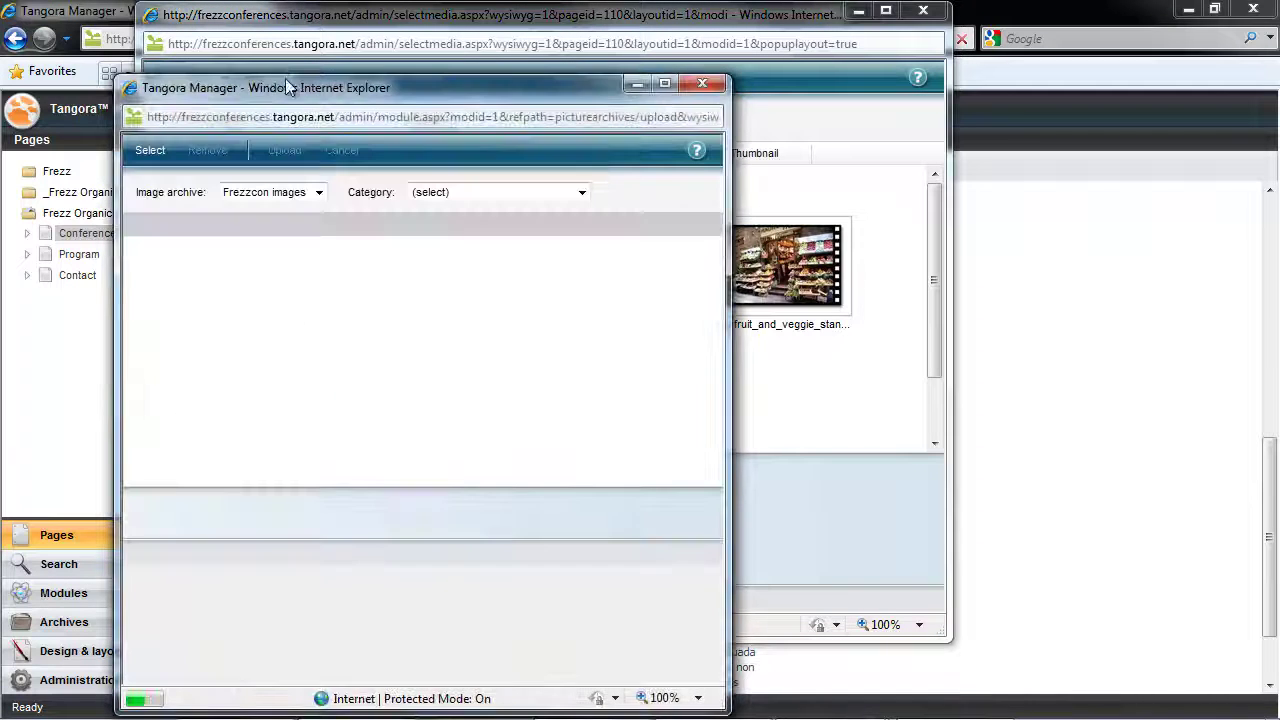
{"action": "left_click_drag", "start_coordinate": [372, 80], "coordinate": [369, 46]}
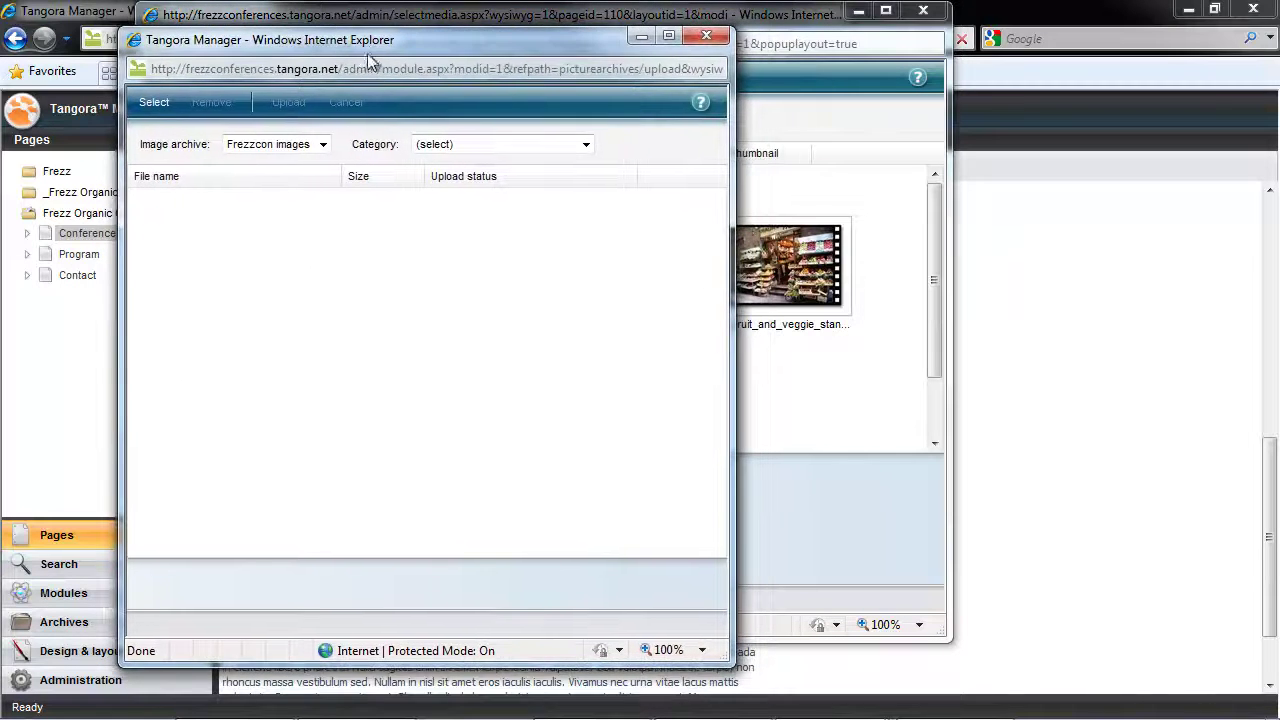
{"action": "left_click", "coordinate": [486, 145]}
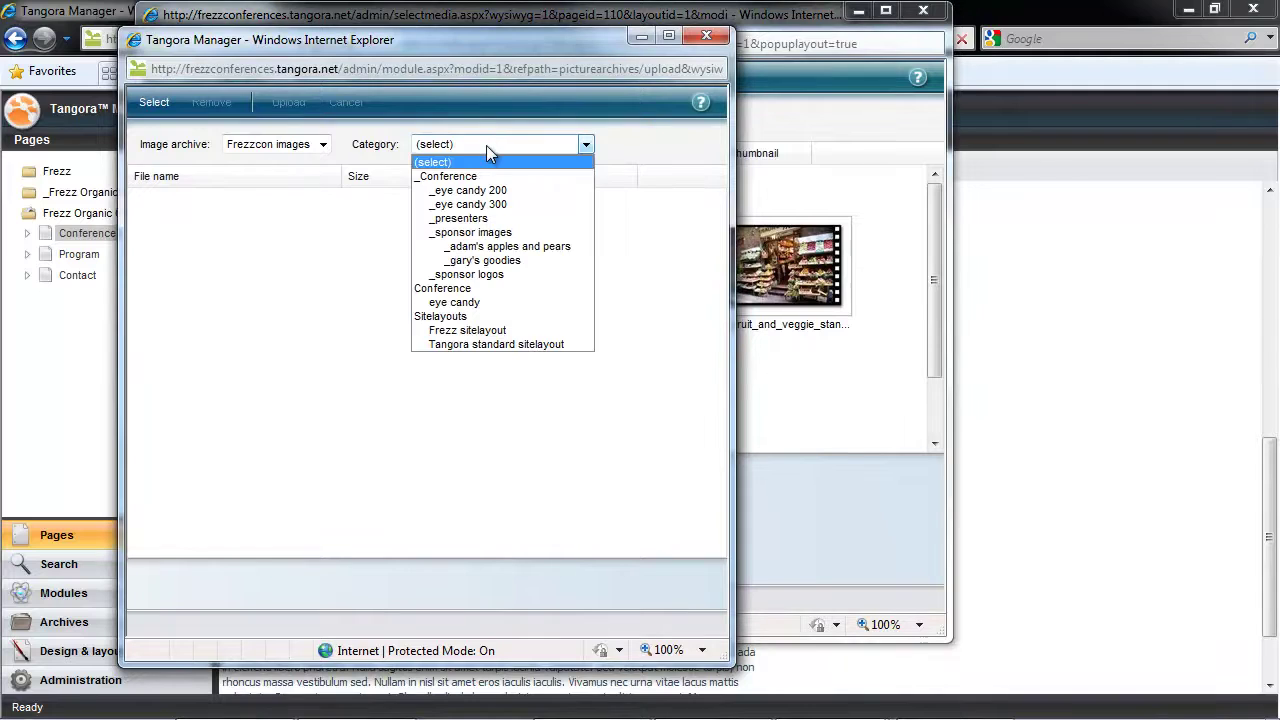
{"action": "left_click", "coordinate": [486, 302]}
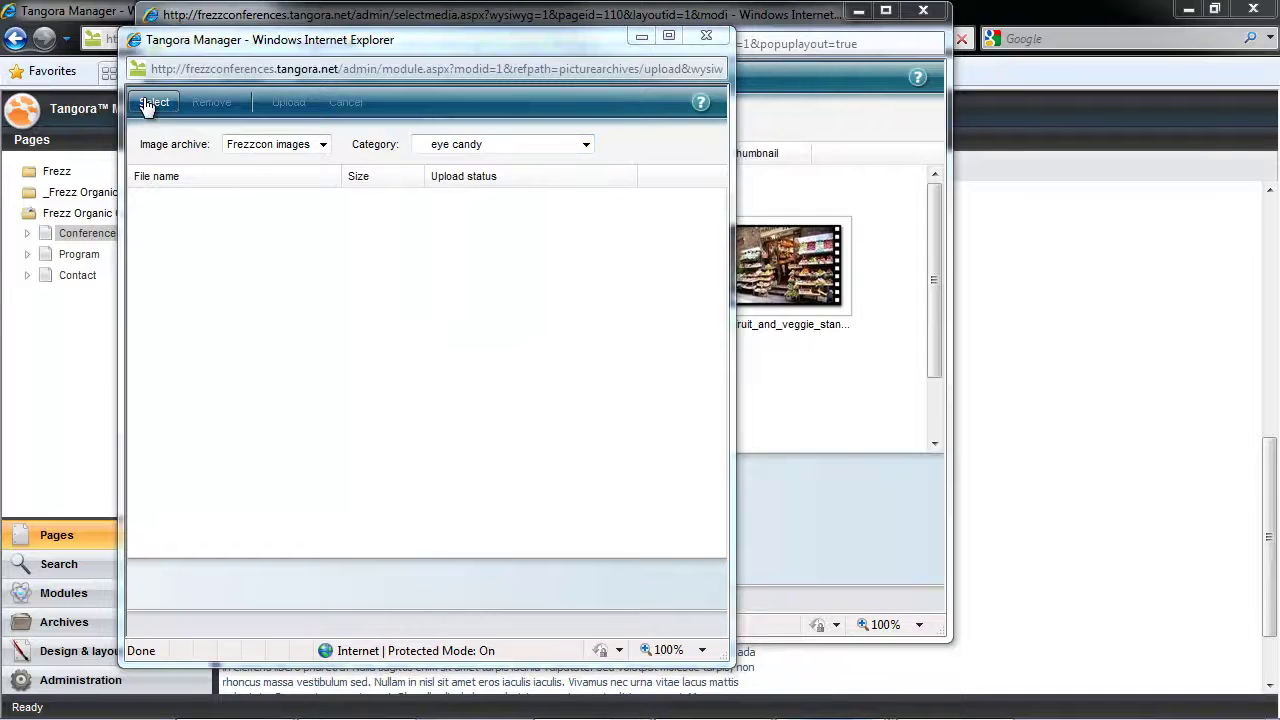
Step: Upload wasp.jpg from the "a few more eye candy photos" folder and insert it at the empty line
{"action": "left_click", "coordinate": [148, 105]}
{"action": "double_click", "coordinate": [333, 165]}
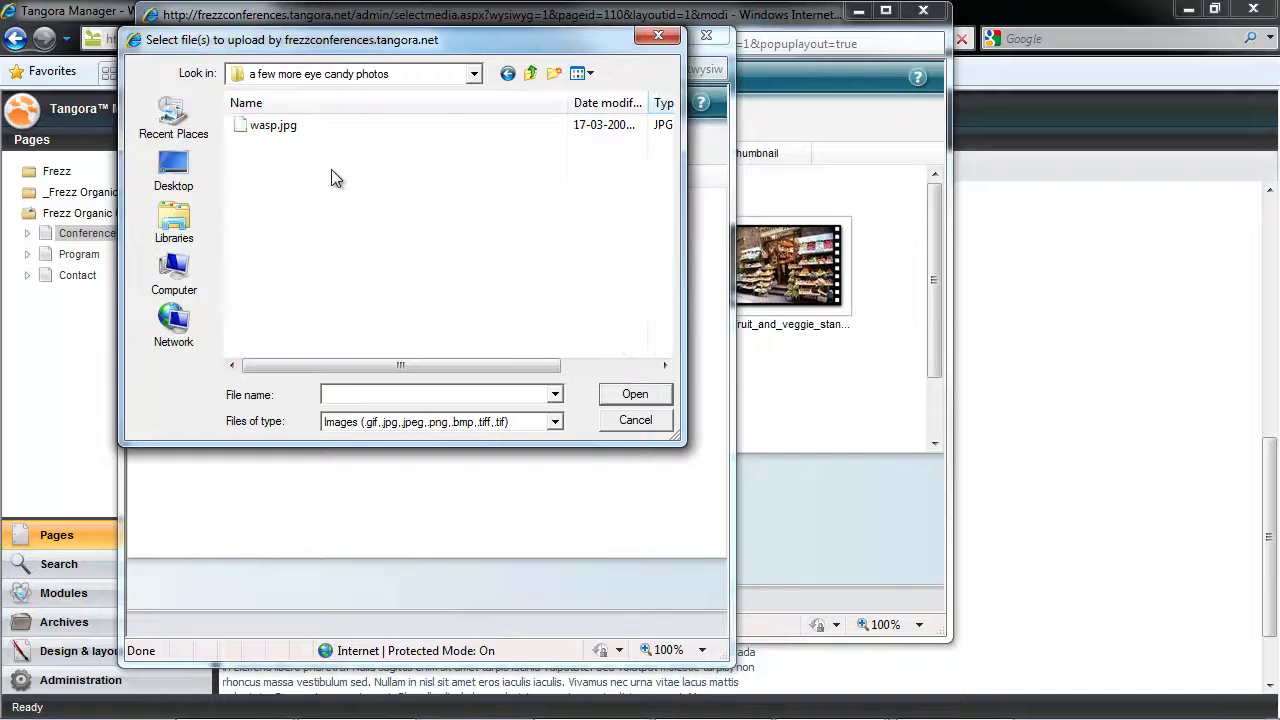
{"action": "double_click", "coordinate": [266, 131]}
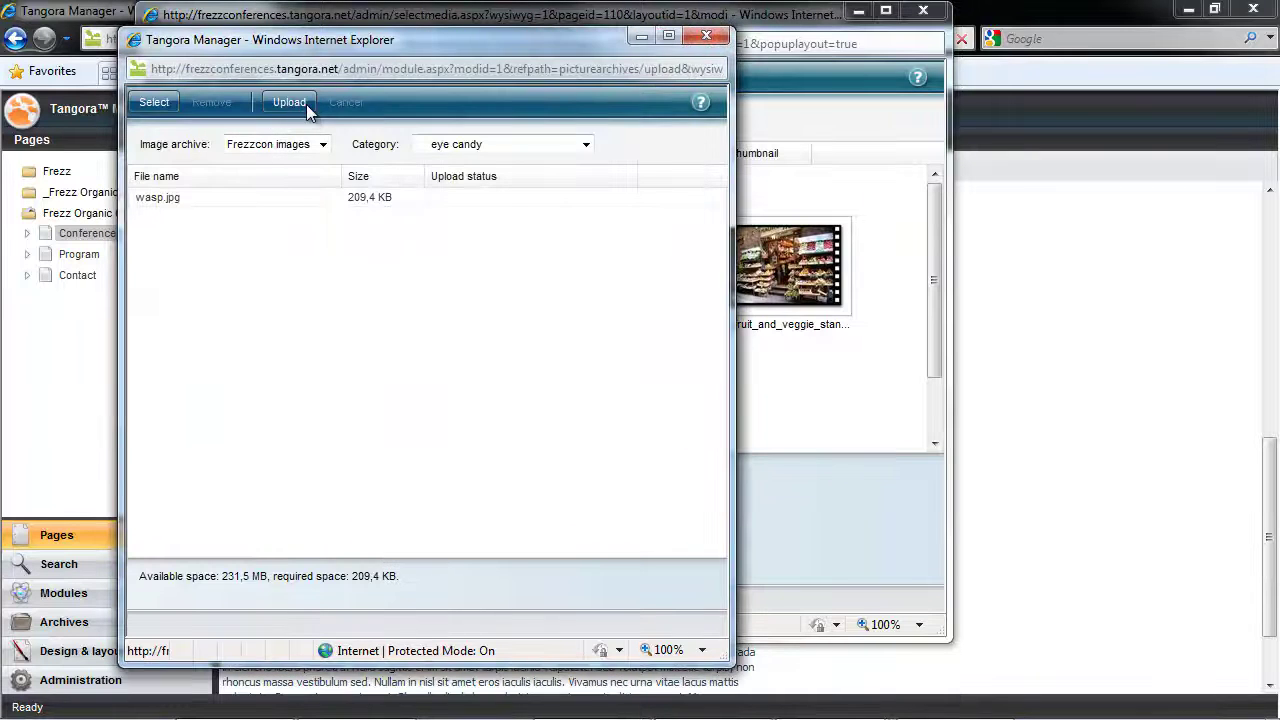
{"action": "left_click", "coordinate": [288, 103]}
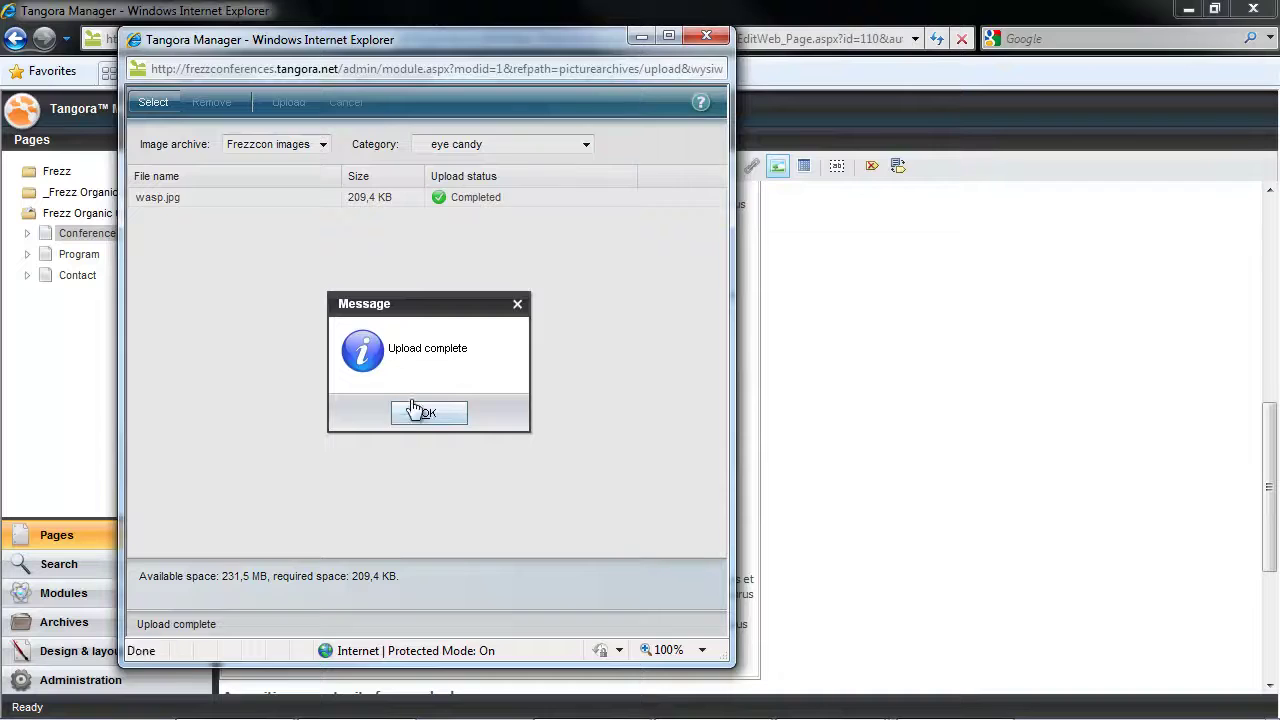
{"action": "left_click", "coordinate": [418, 411]}
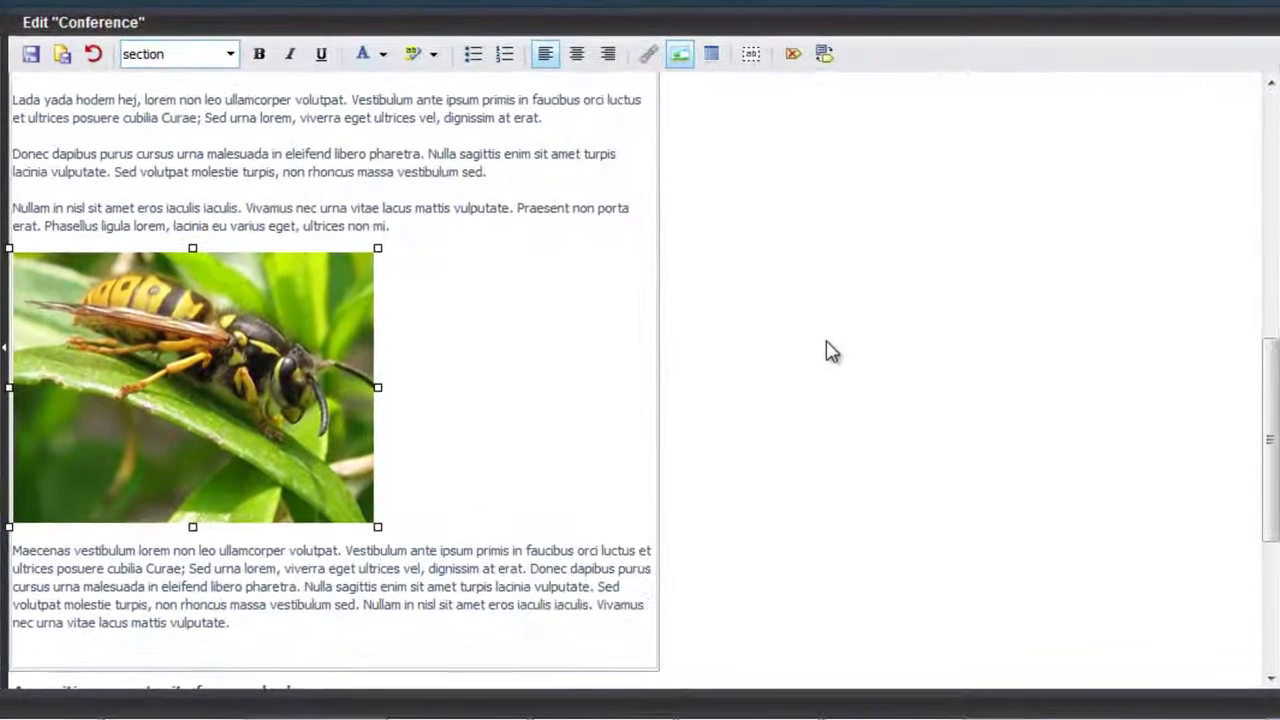
{"action": "left_click", "coordinate": [731, 351]}
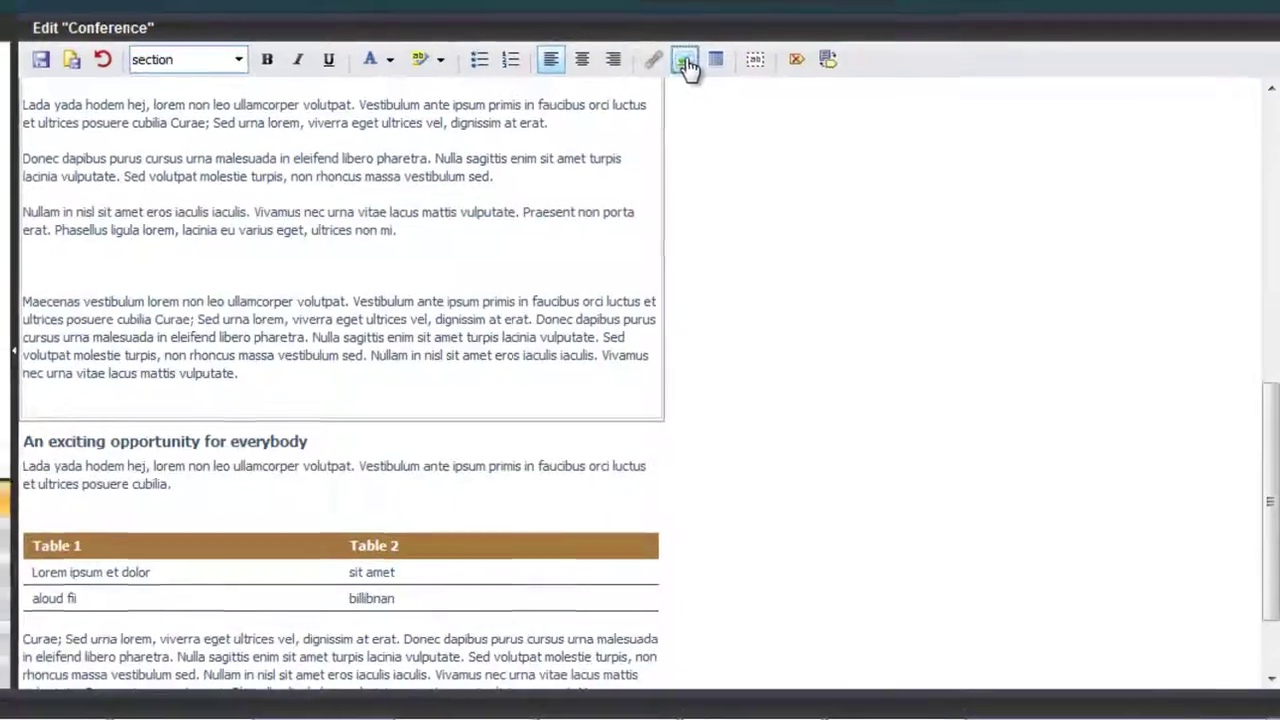
Step: Upload wasp.jpg from the "a few more eye candy photos" folder to Frezzcon images, replacing the existing file, and insert it at the empty line
{"action": "left_click", "coordinate": [686, 64]}
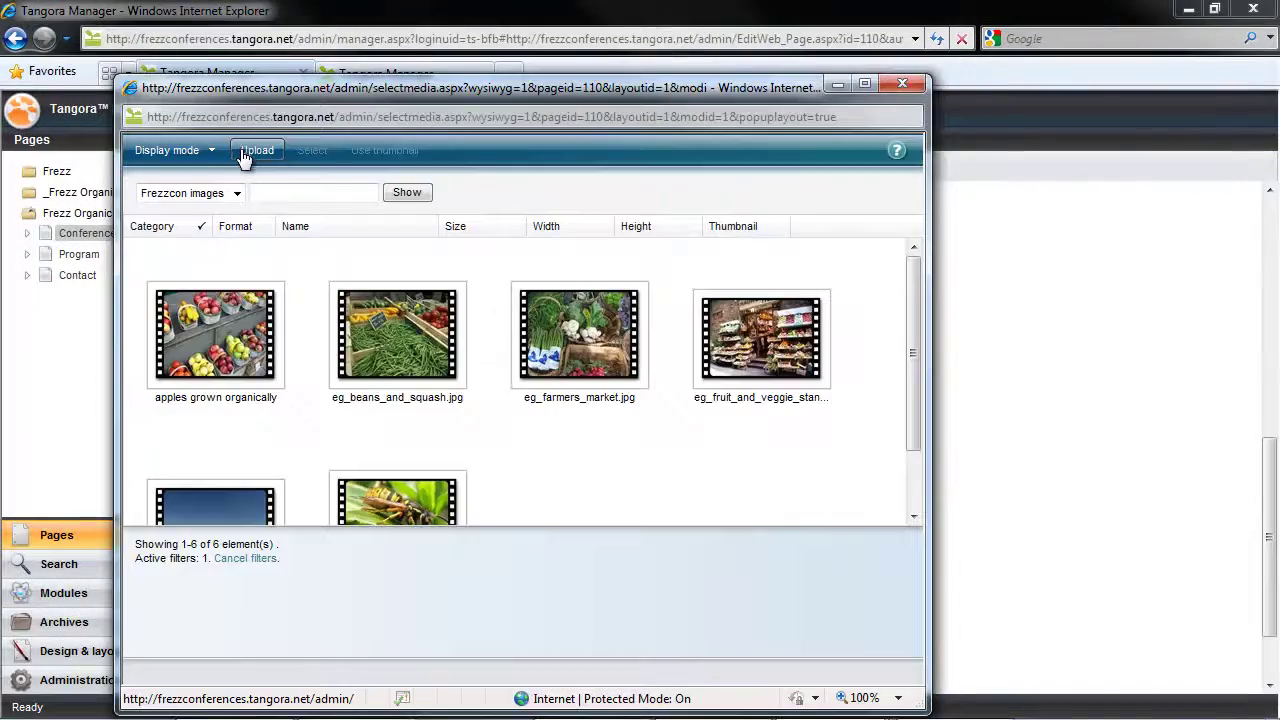
{"action": "left_click", "coordinate": [243, 154]}
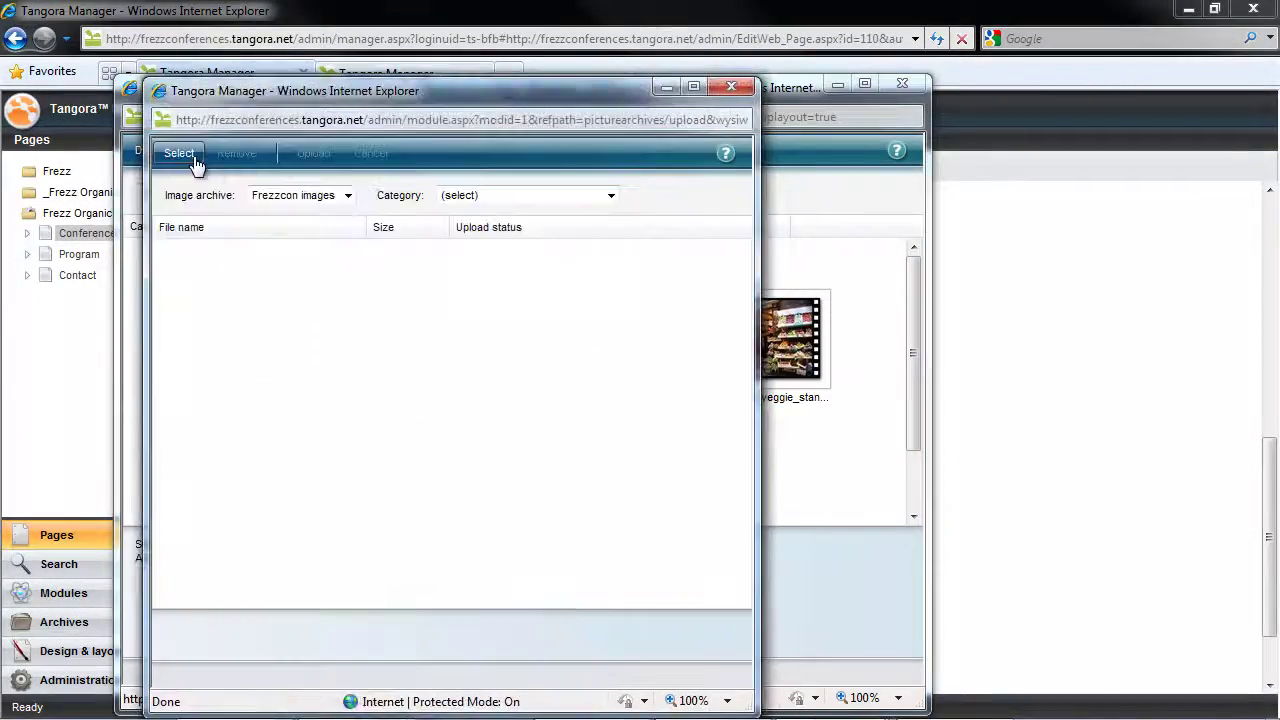
{"action": "left_click", "coordinate": [193, 156]}
{"action": "double_click", "coordinate": [343, 214]}
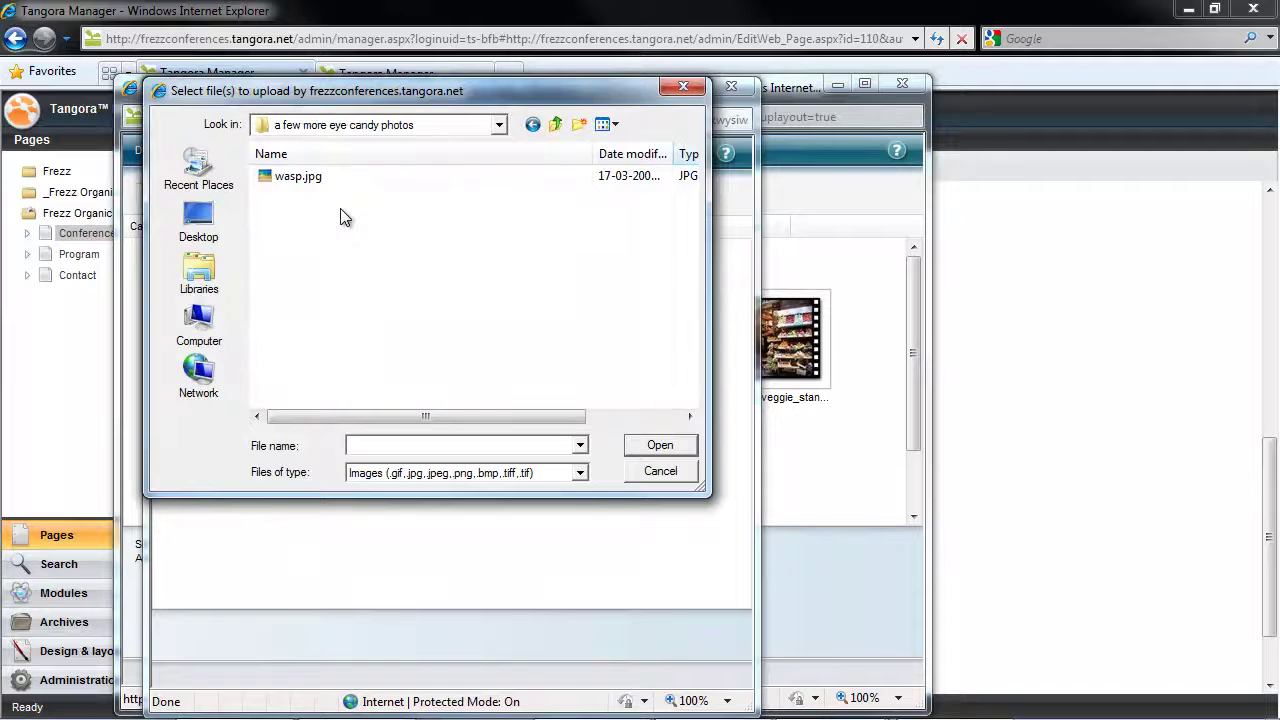
{"action": "double_click", "coordinate": [303, 171]}
{"action": "left_click", "coordinate": [310, 153]}
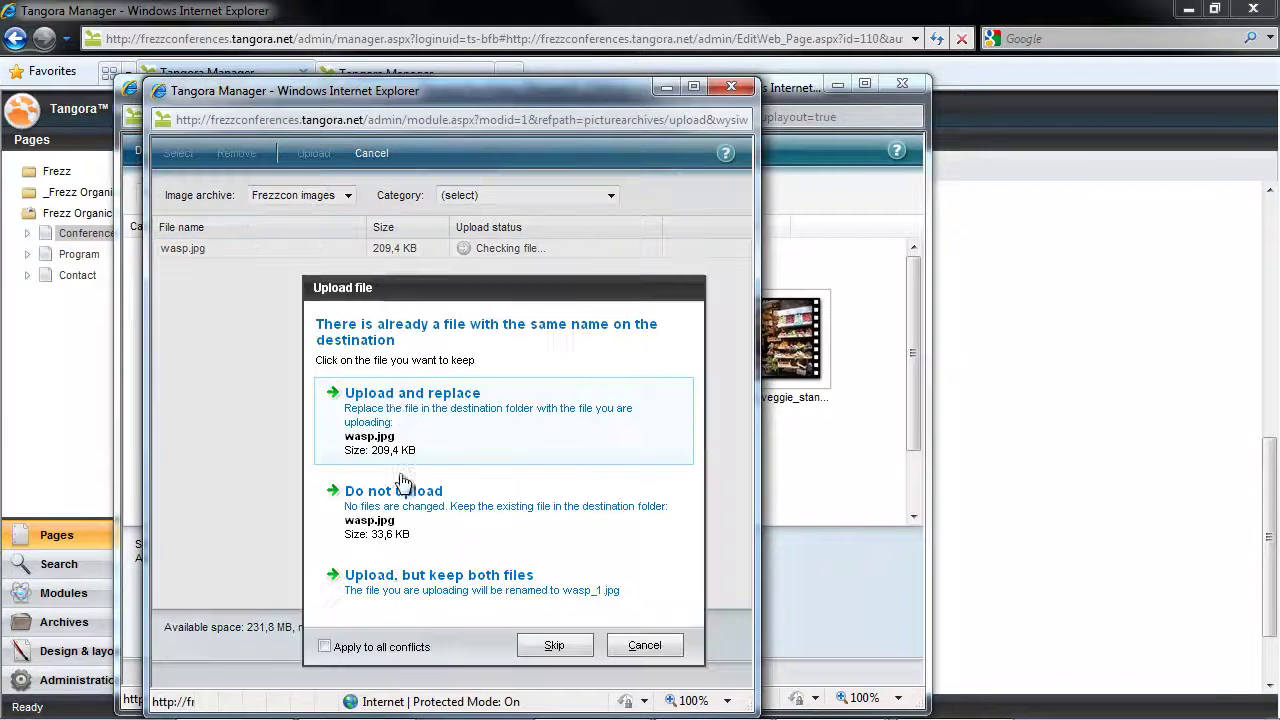
{"action": "left_click", "coordinate": [399, 410]}
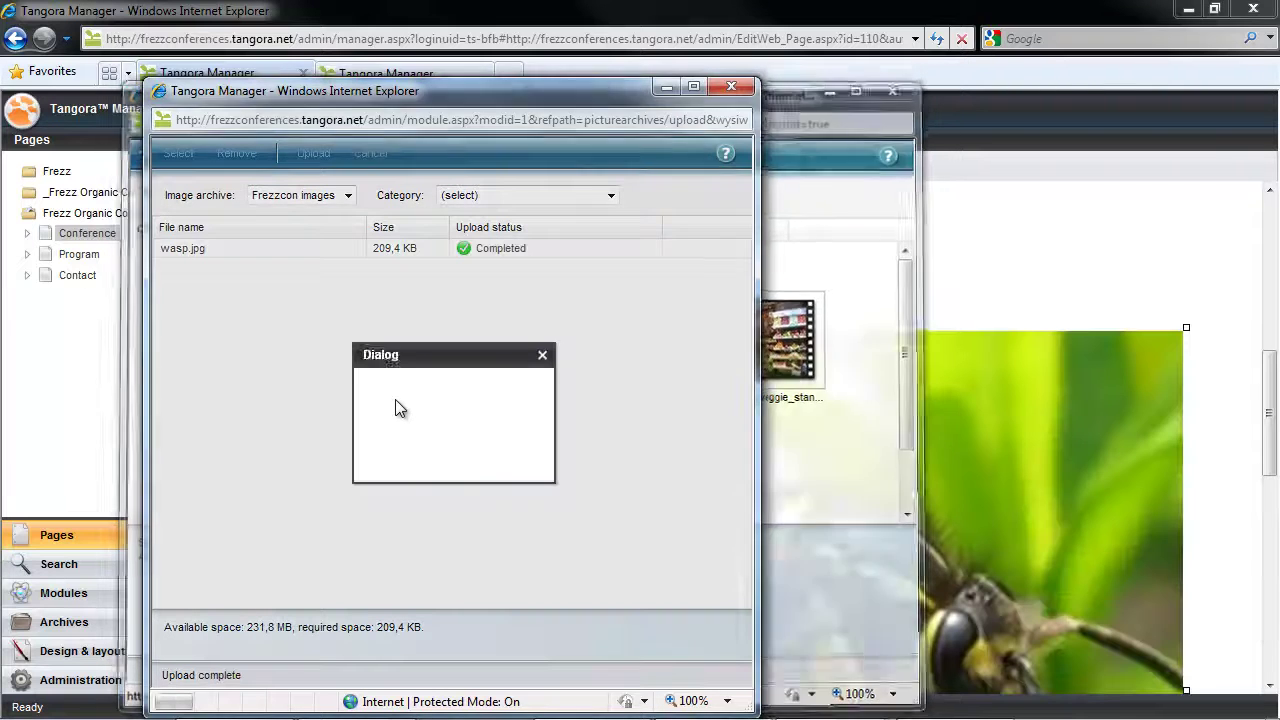
{"action": "left_click", "coordinate": [450, 463]}
{"action": "left_click", "coordinate": [1102, 268]}
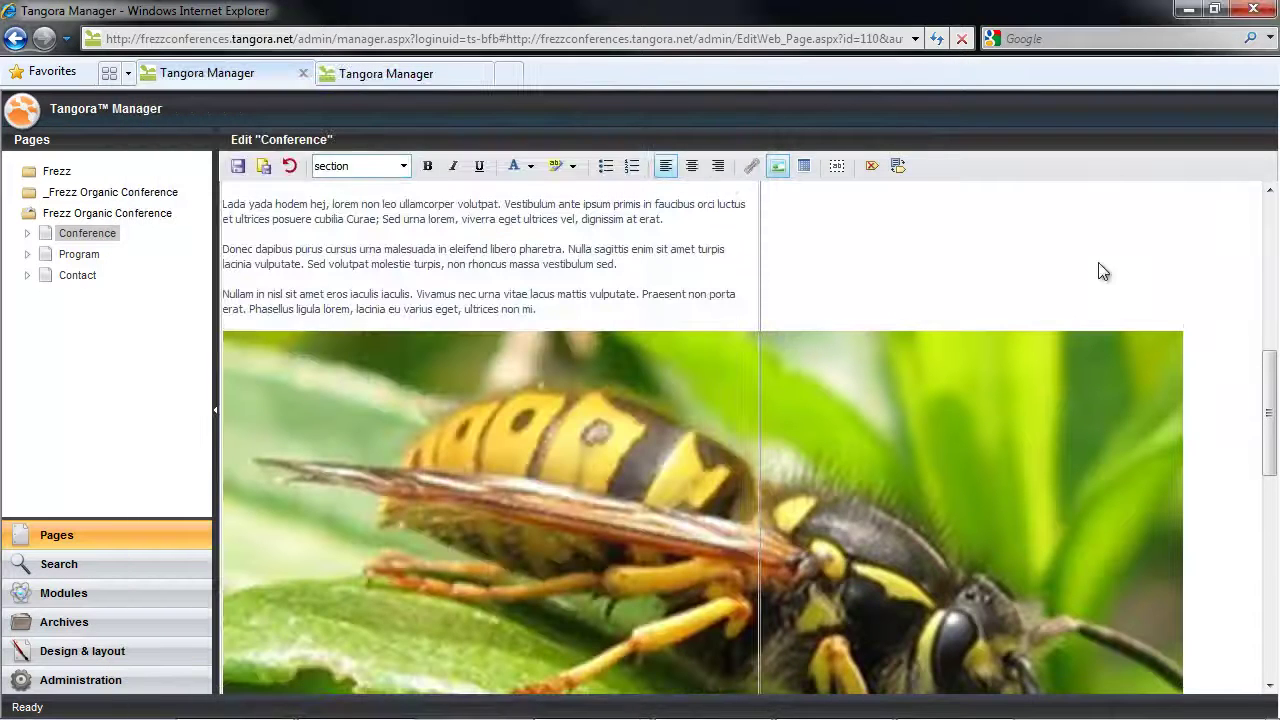
Step: Narrow the oversized wasp.jpg image freehand to about half the width of the text column
{"action": "left_click_drag", "start_coordinate": [1272, 368], "coordinate": [1272, 478]}
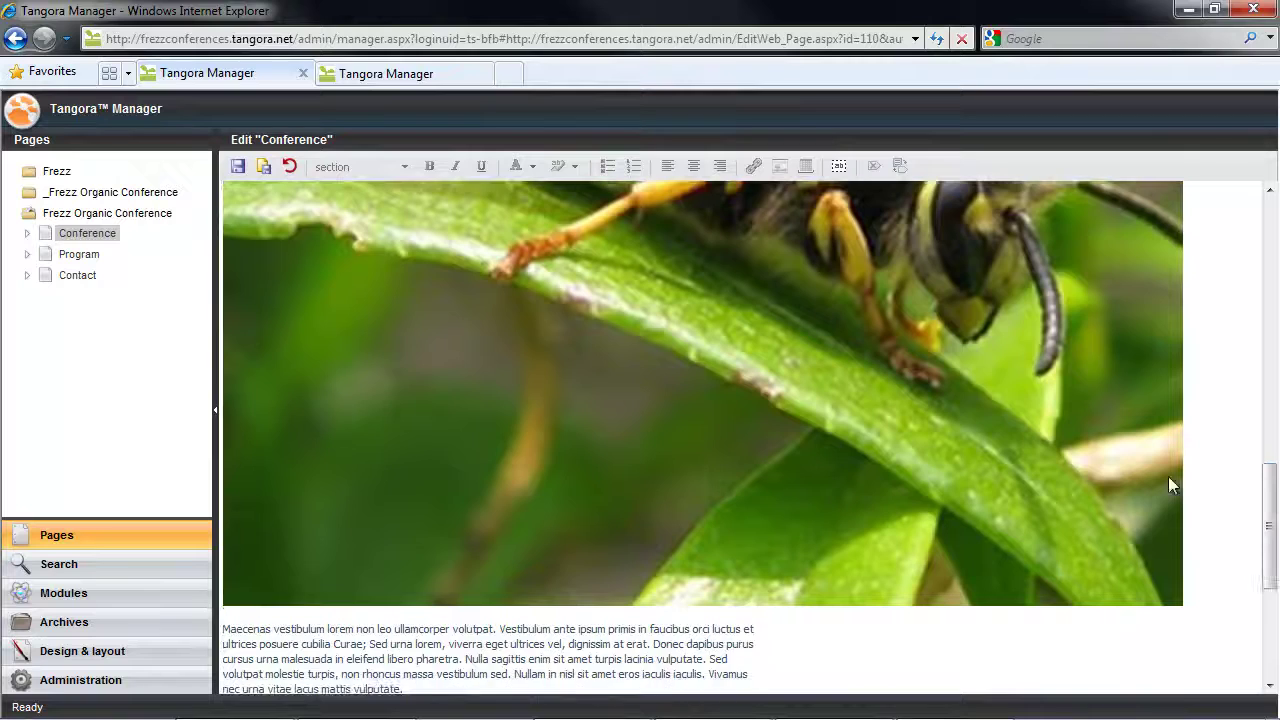
{"action": "left_click", "coordinate": [1168, 480]}
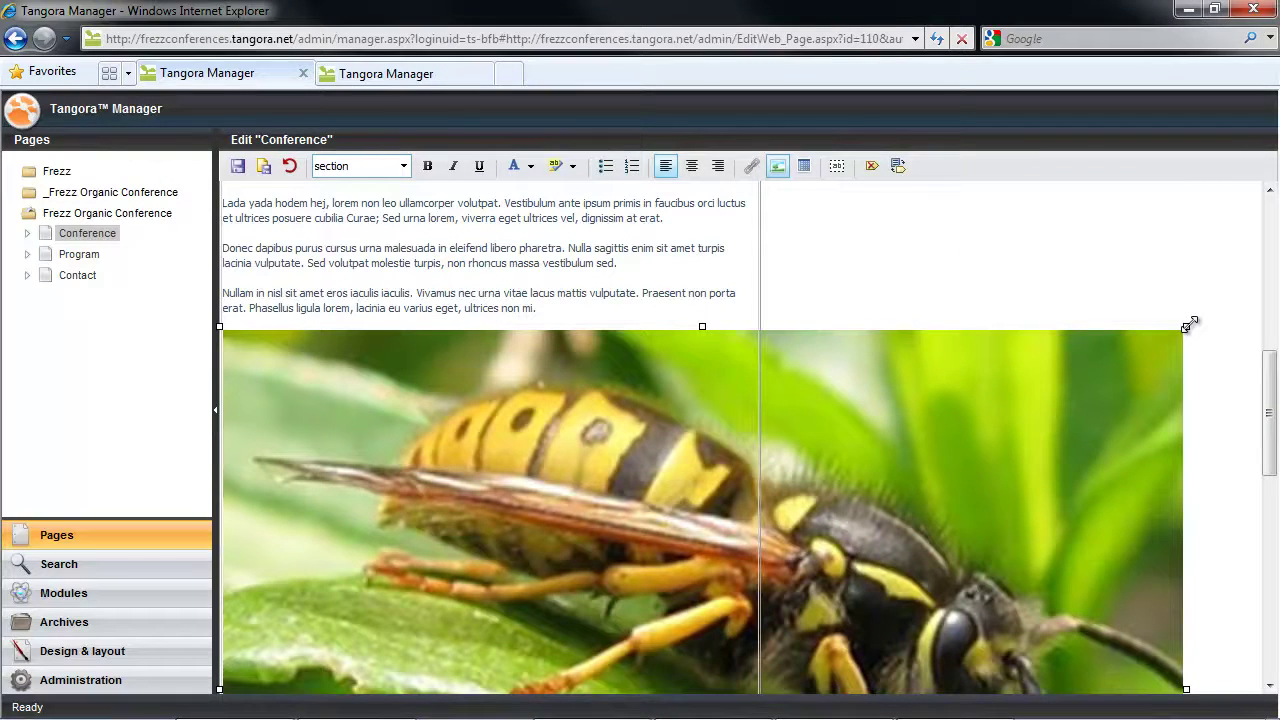
{"action": "left_click_drag", "start_coordinate": [1190, 323], "coordinate": [506, 365]}
{"action": "scroll", "coordinate": [522, 515], "scroll_direction": "down", "scroll_amount": 3}
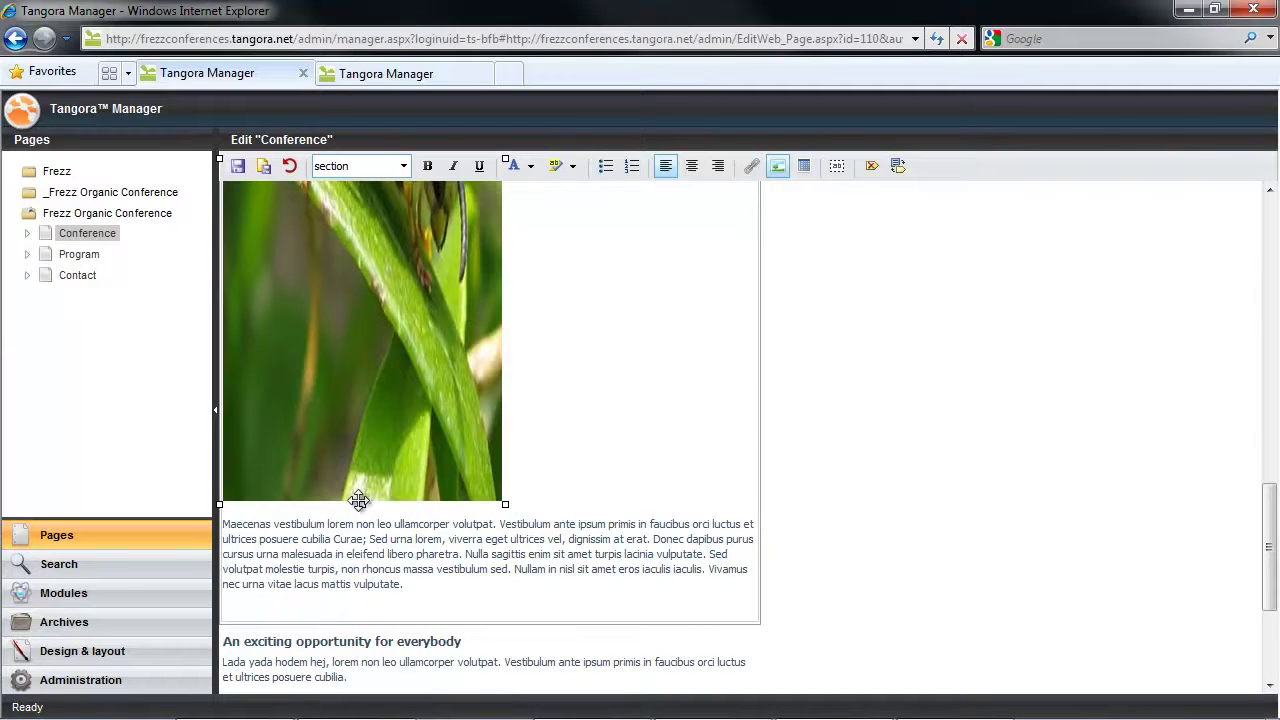
Step: Delete the wasp.jpg image from below the paragraph ending "ultrices non mi." and leave the section's editing area
{"action": "scroll", "coordinate": [400, 350], "scroll_direction": "up", "scroll_amount": 4}
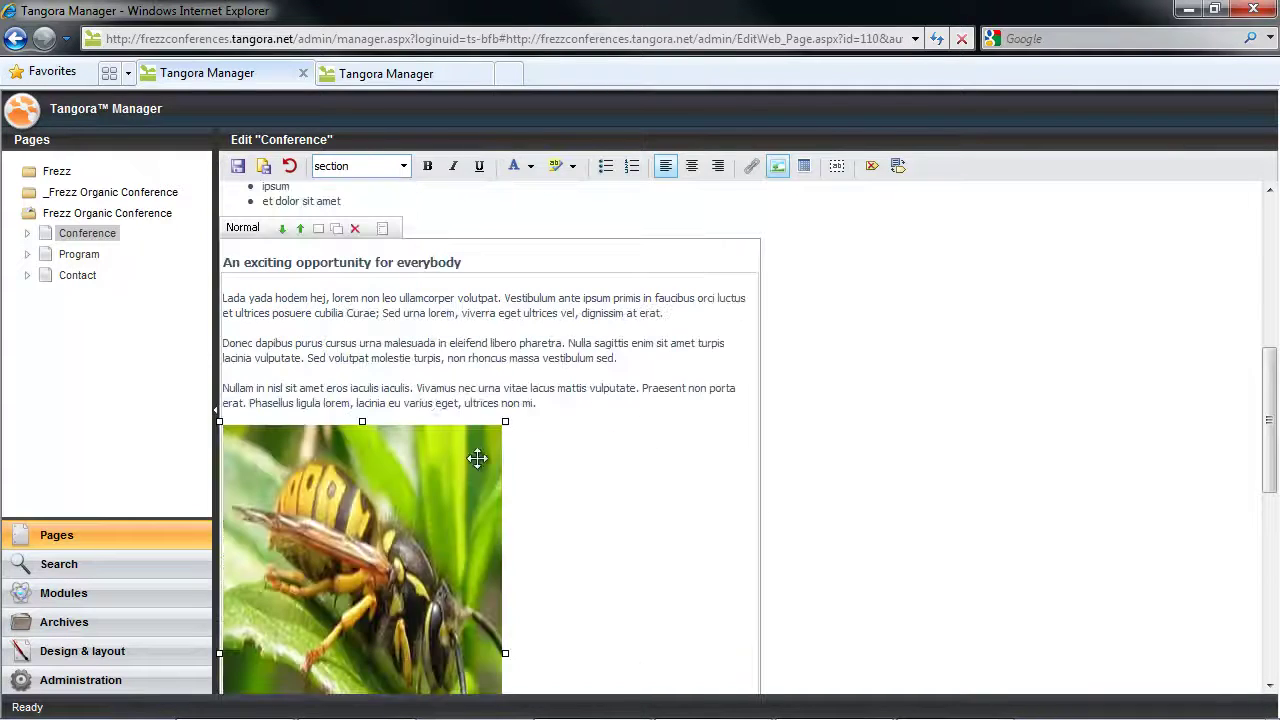
{"action": "key", "text": "Delete"}
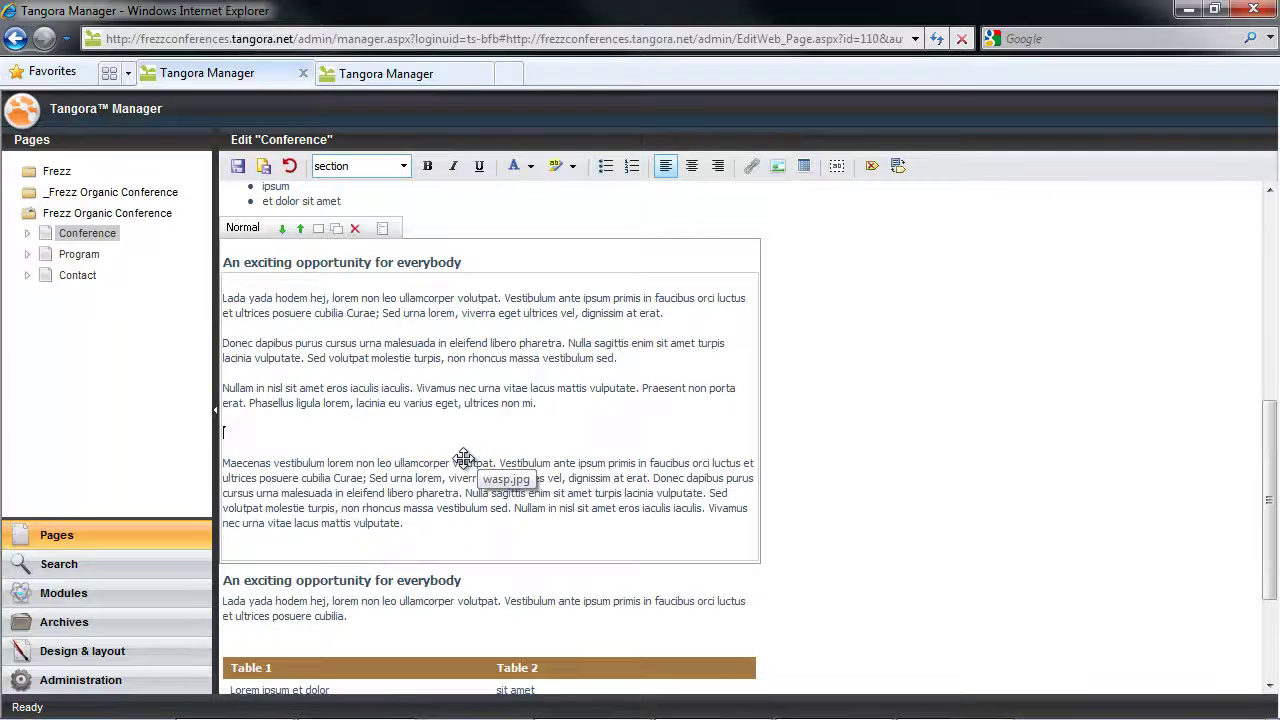
{"action": "left_click", "coordinate": [832, 425]}
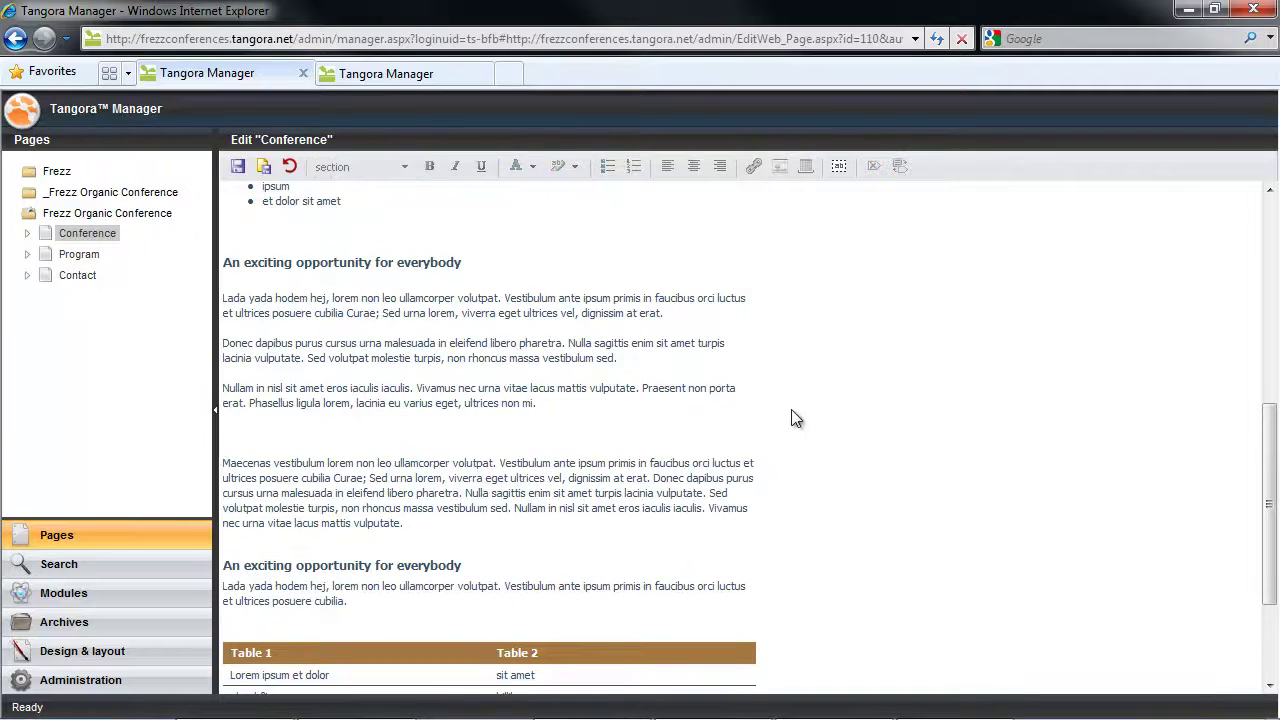